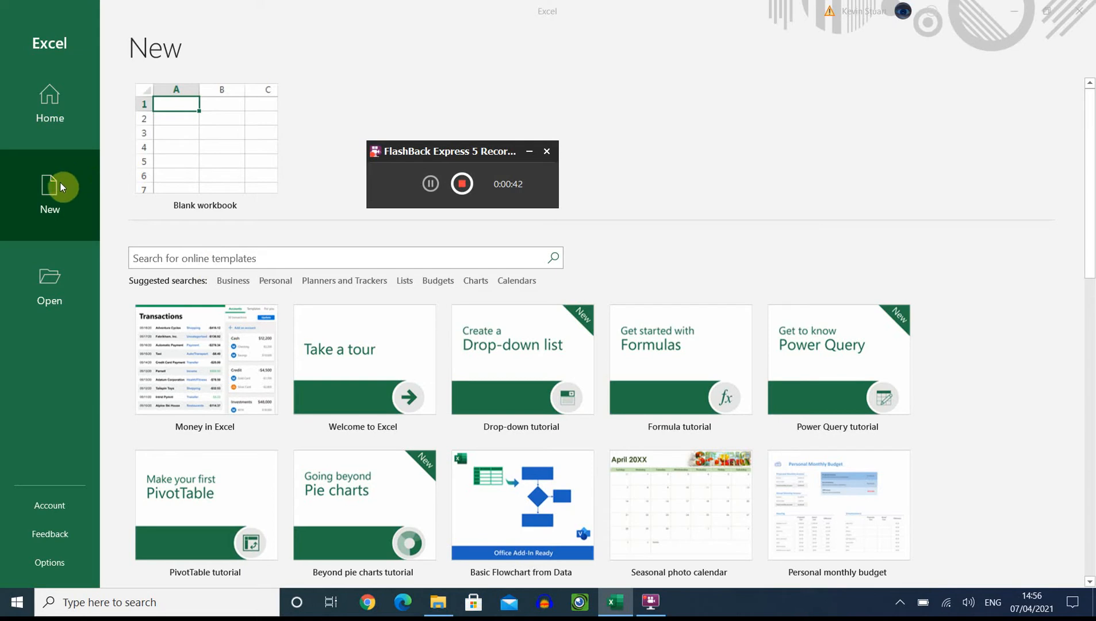
# Step: Create a new blank workbook
pyautogui.click(197, 151)
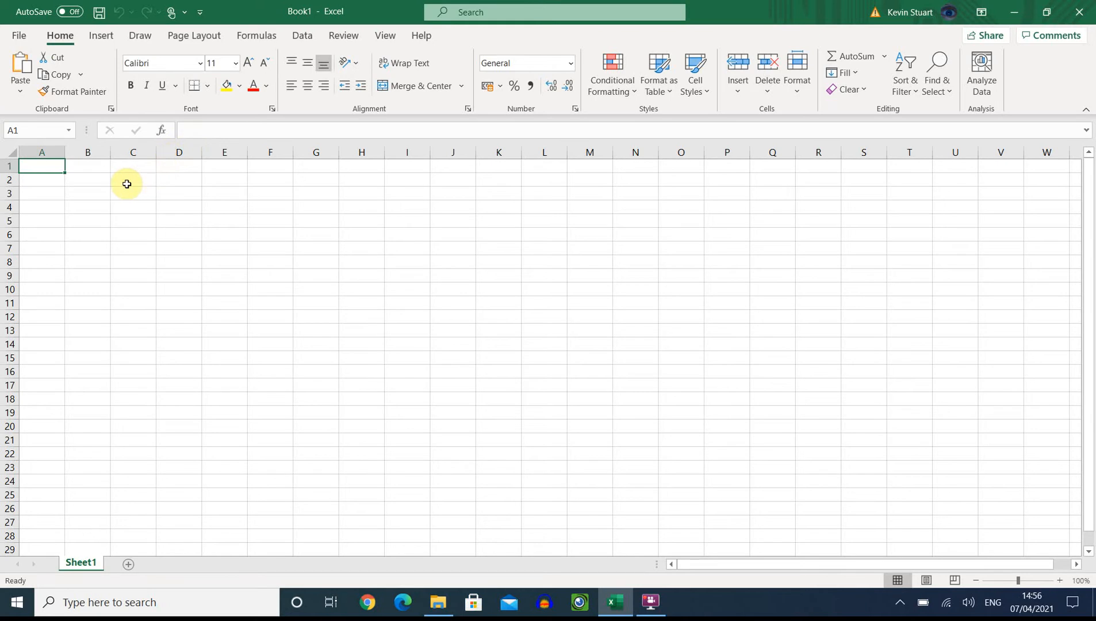
# Step: Select several individual cells across the empty sheet, finishing on E4, to examine the cell grid
pyautogui.moveTo(46, 180); pyautogui.dragTo(139, 206)
pyautogui.click(132, 232)
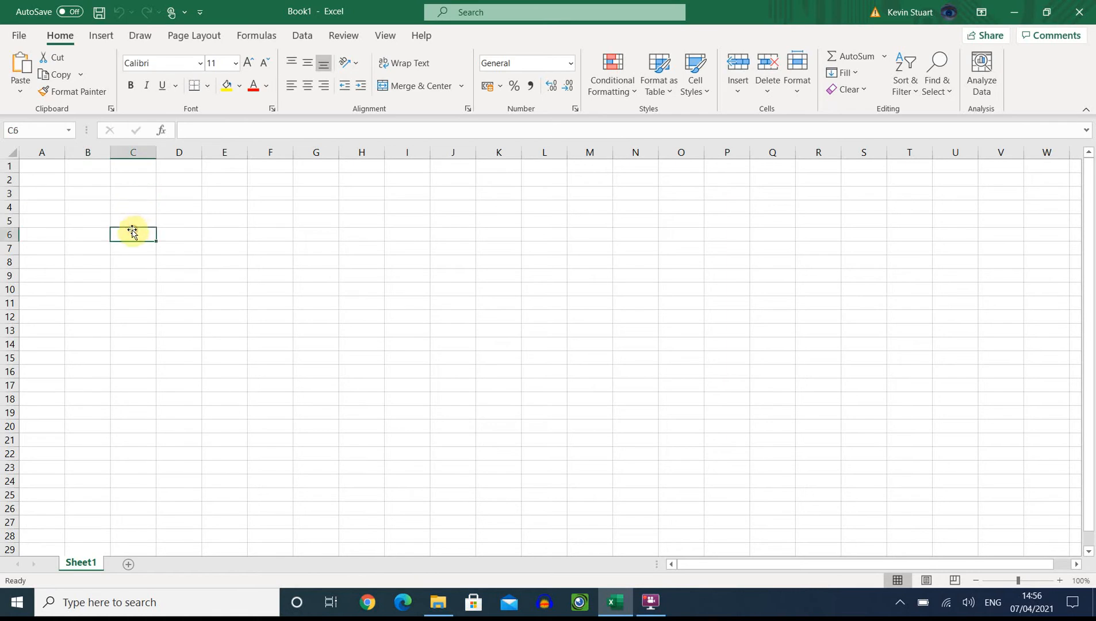
pyautogui.click(68, 235)
pyautogui.click(205, 277)
pyautogui.click(257, 230)
pyautogui.click(225, 206)
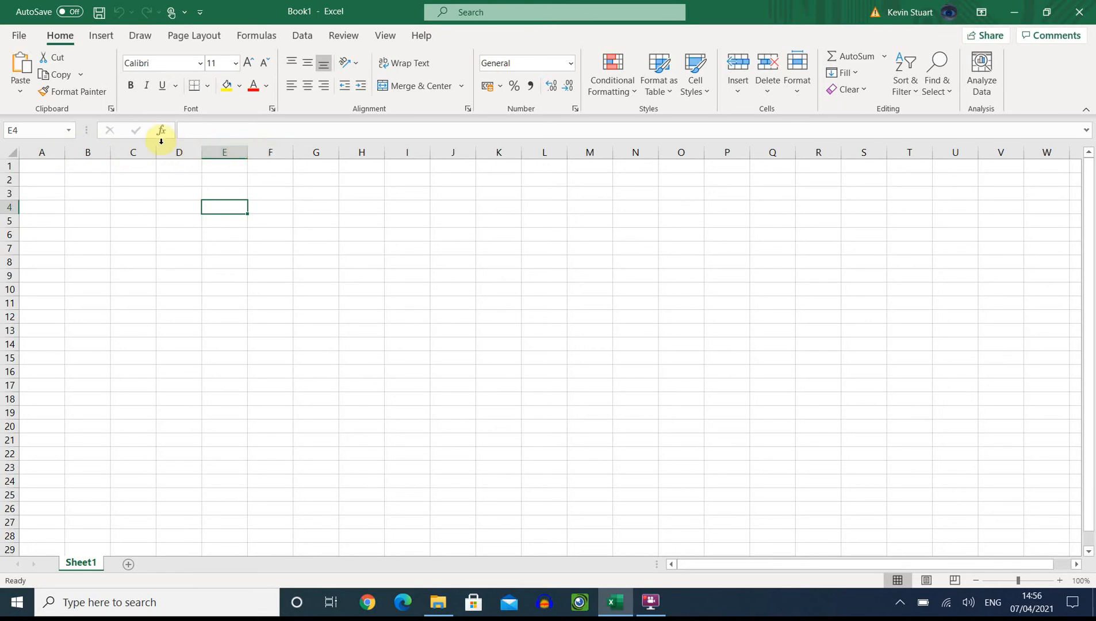
# Step: Select whole columns B and F, and whole rows 2, 7 and 11, to examine the column and row structure
pyautogui.click(97, 150)
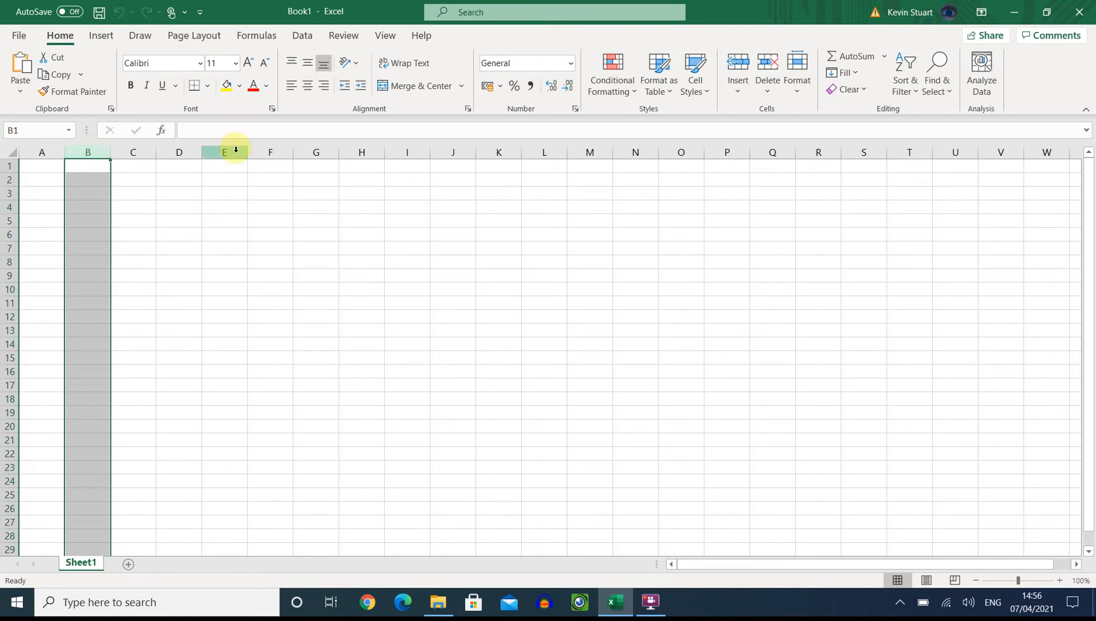
pyautogui.click(265, 149)
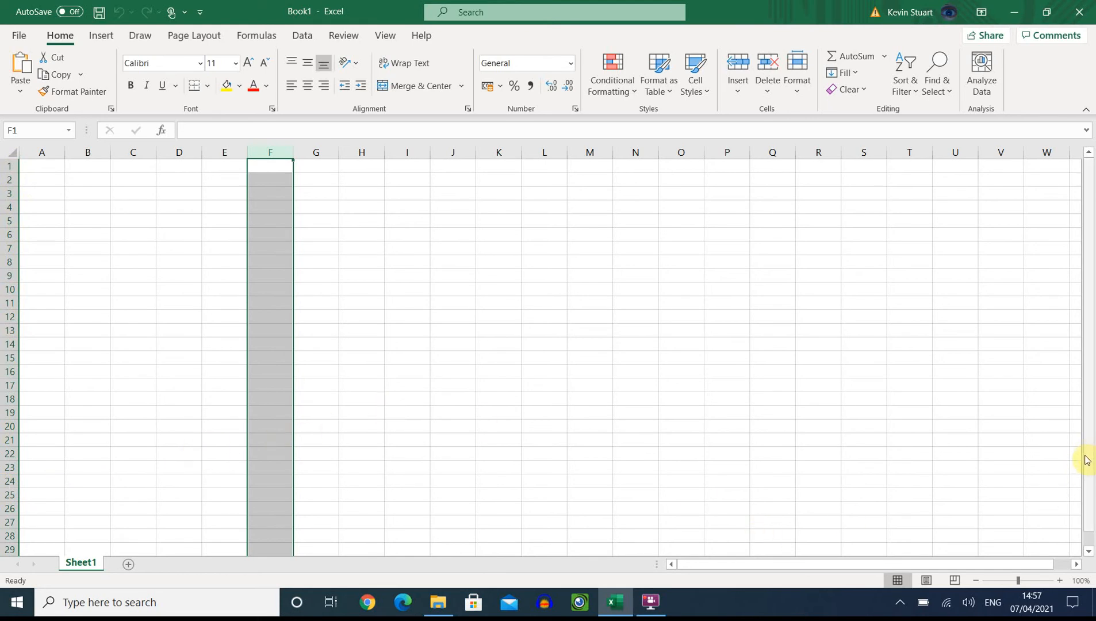
pyautogui.moveTo(1086, 456); pyautogui.dragTo(1087, 427)
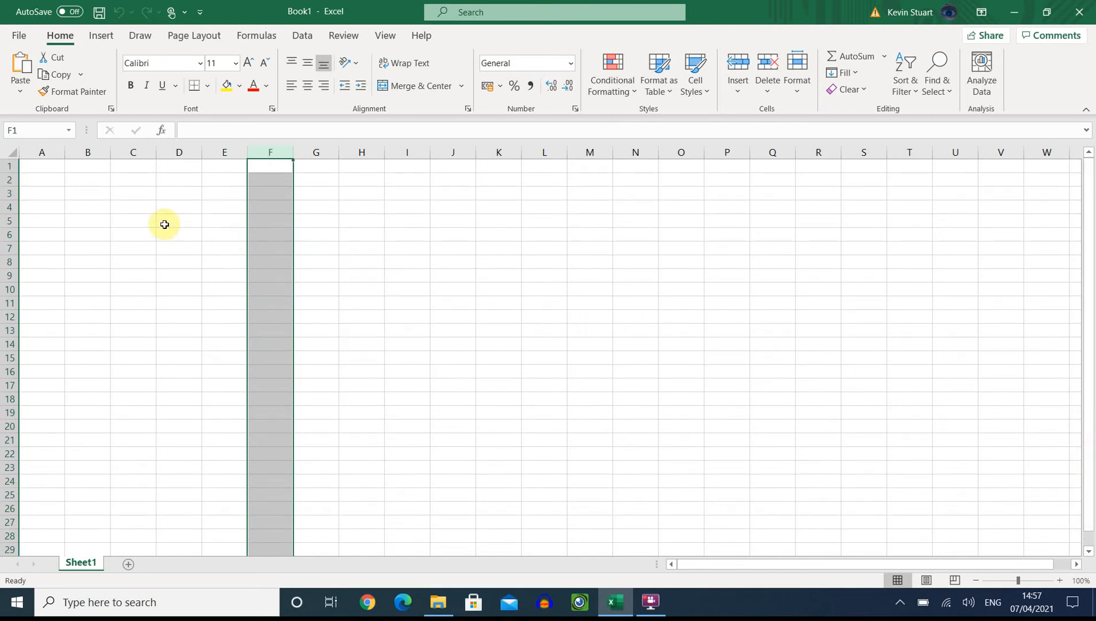
pyautogui.click(7, 180)
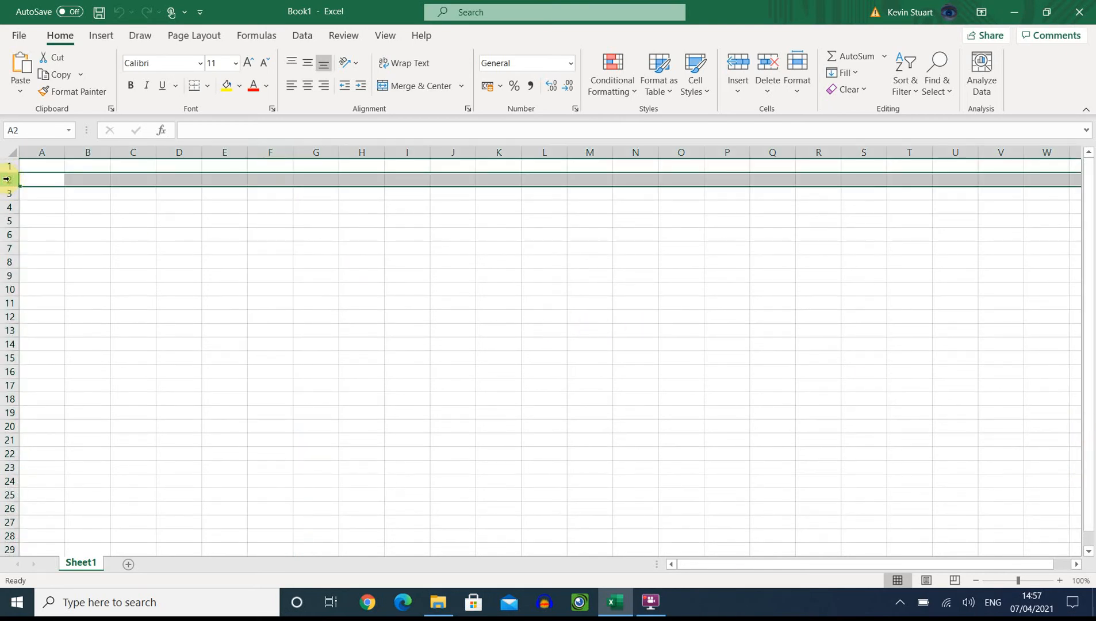
pyautogui.click(11, 249)
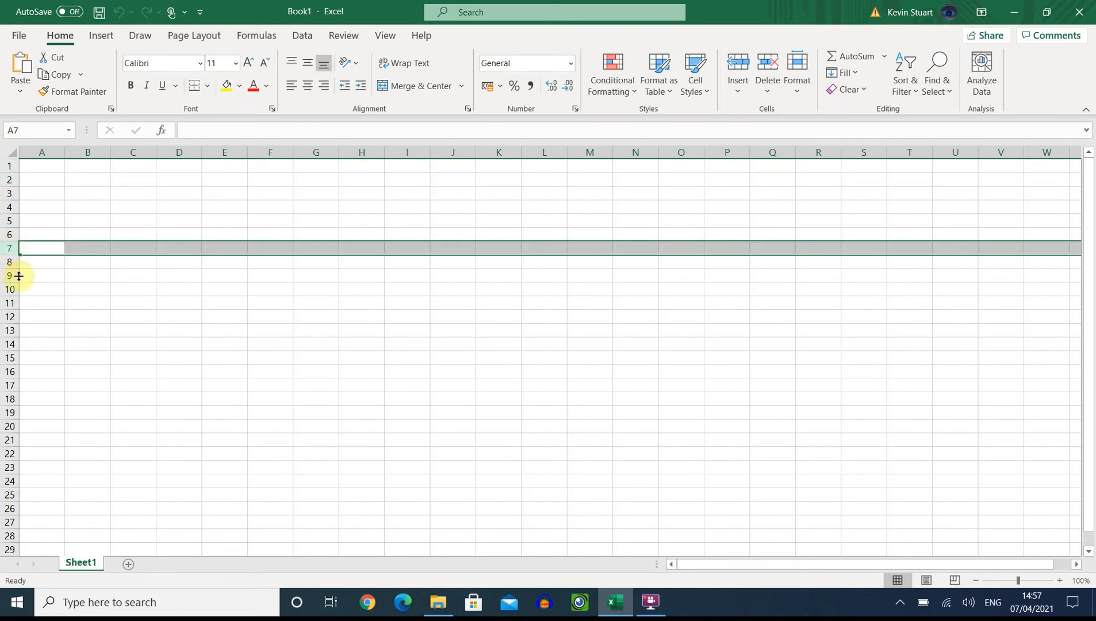
pyautogui.click(5, 304)
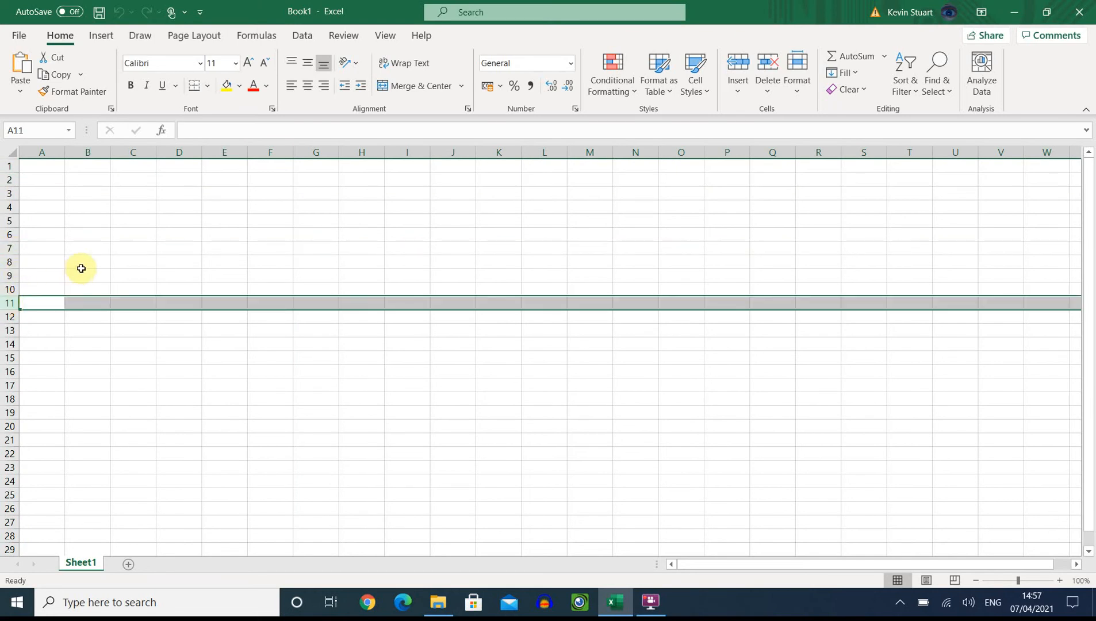
# Step: Select cells B3 and C4 to check how their cell references are shown
pyautogui.click(92, 195)
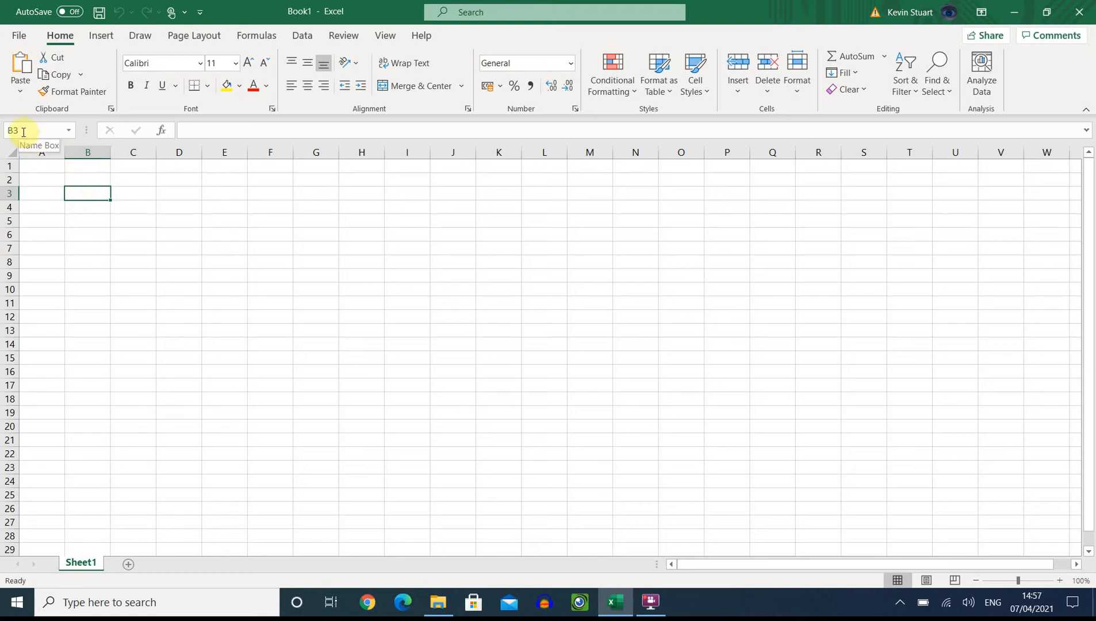
pyautogui.click(127, 207)
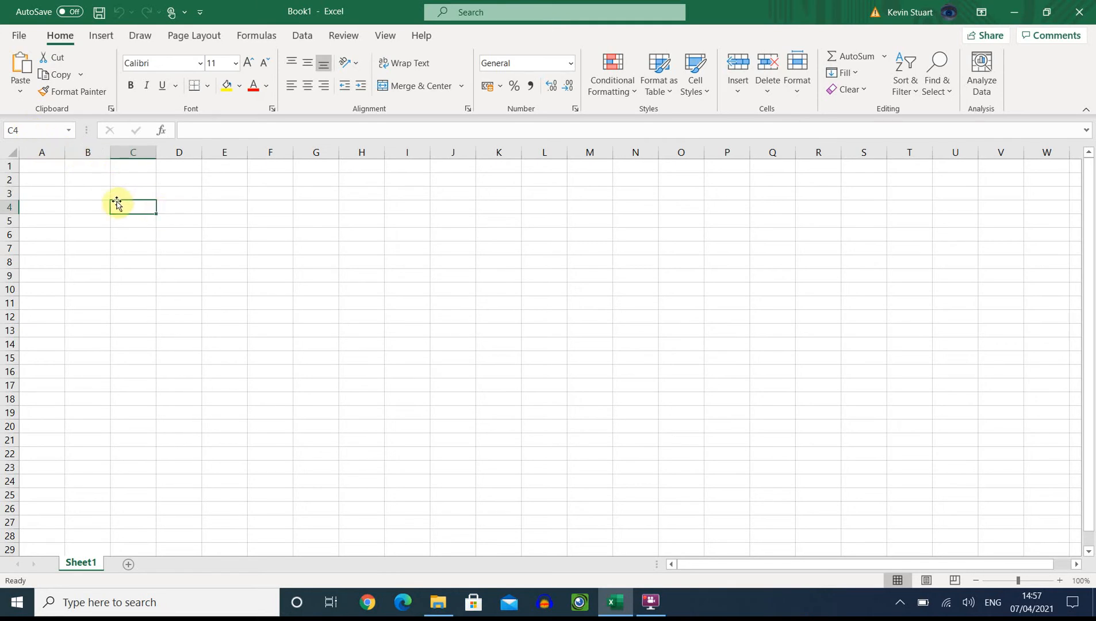
# Step: Enter the title "Bobs Cakes" in cell A1
pyautogui.click(44, 165)
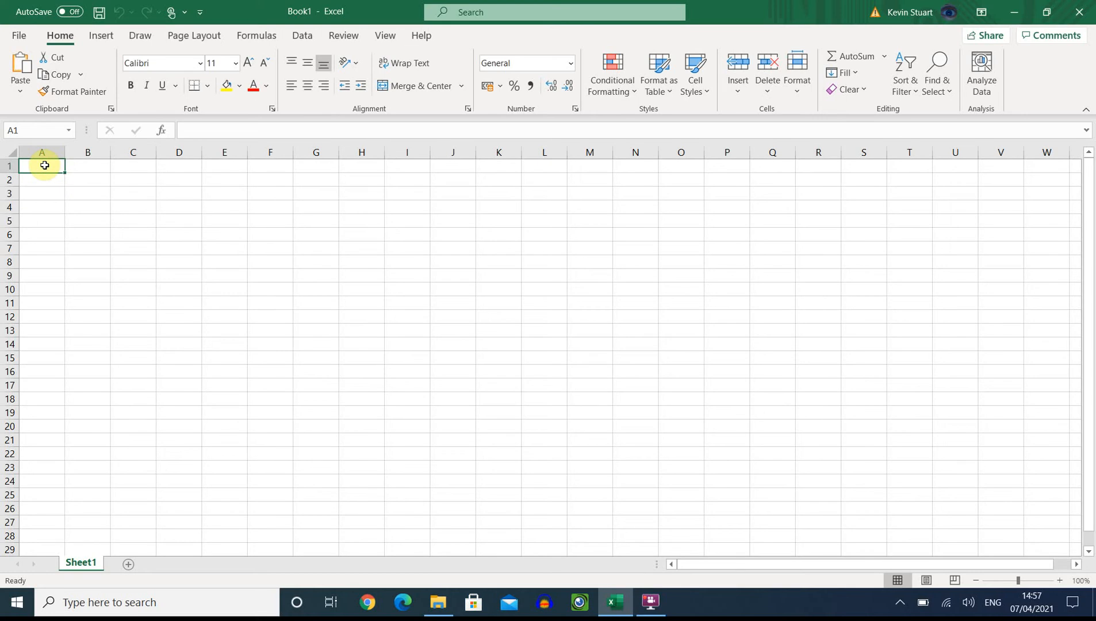
pyautogui.write('Bobs Cakes')
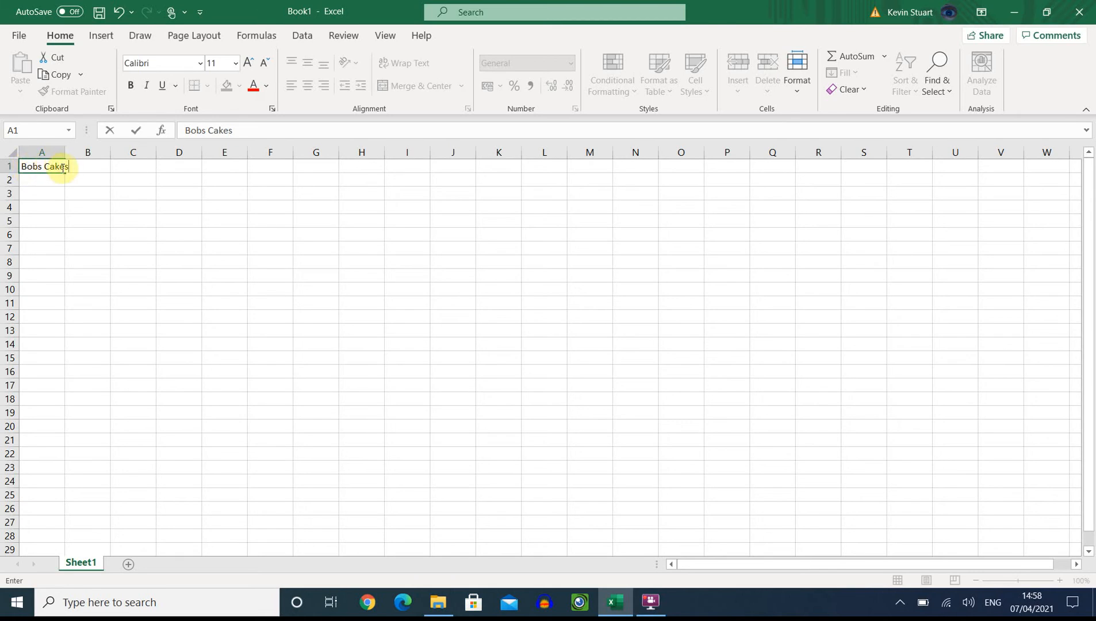
pyautogui.click(134, 209)
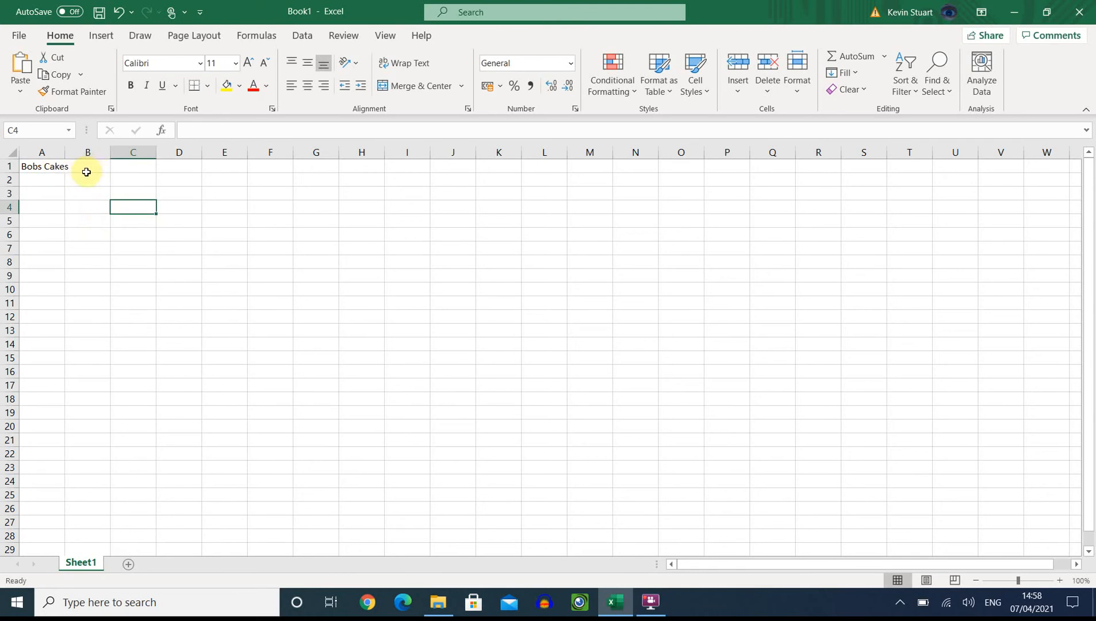
# Step: Merge and center the title across cells A1 to H1
pyautogui.click(46, 166)
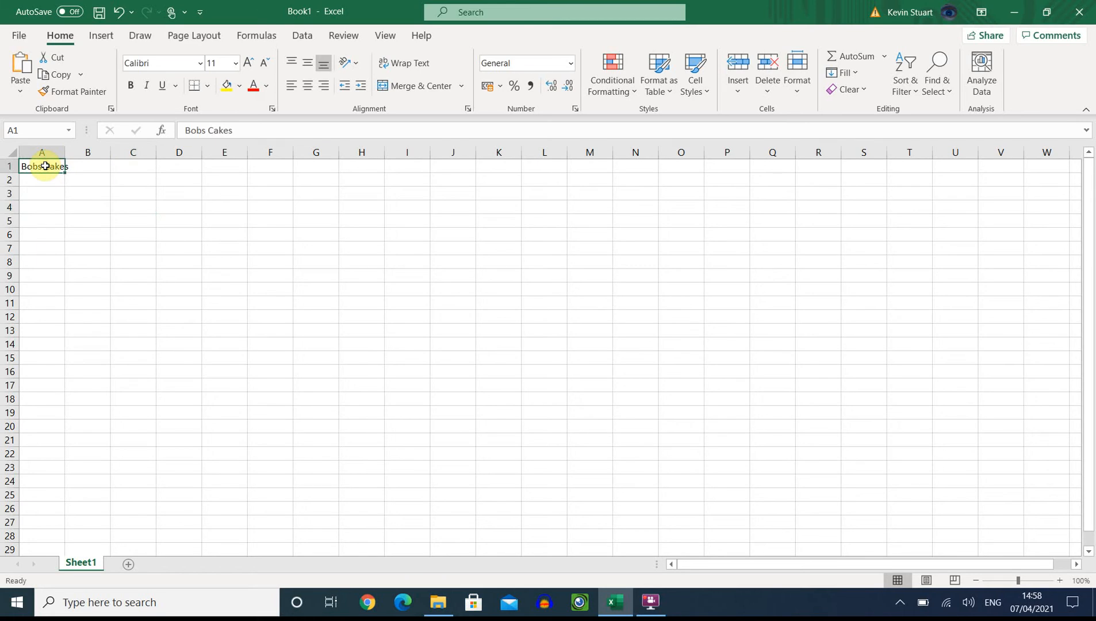
pyautogui.moveTo(46, 166); pyautogui.dragTo(364, 164)
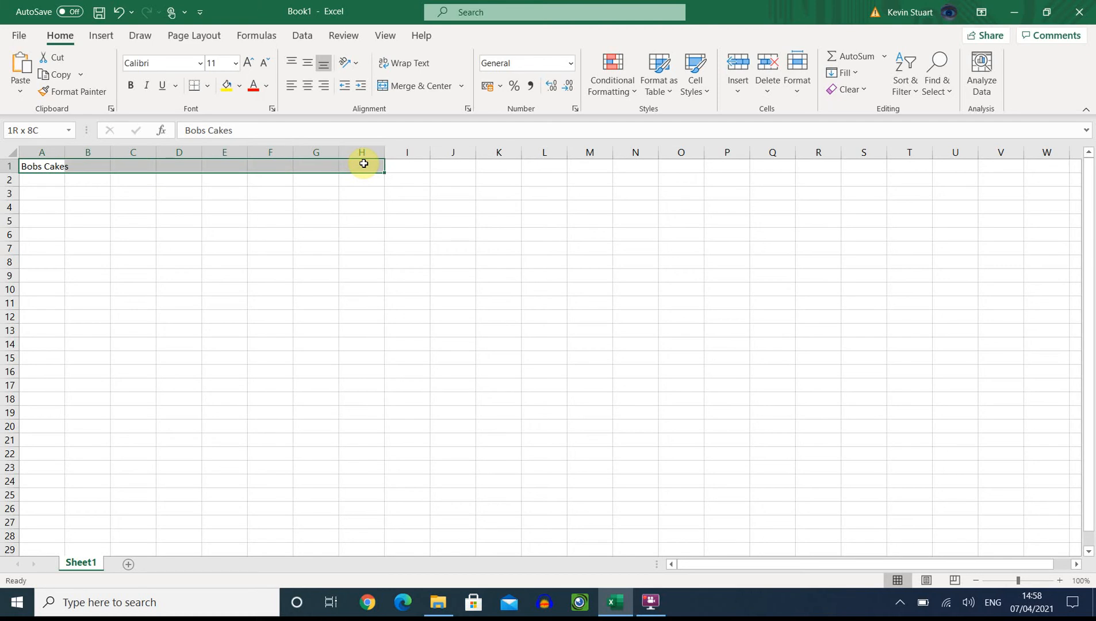
pyautogui.moveTo(363, 164); pyautogui.dragTo(364, 164)
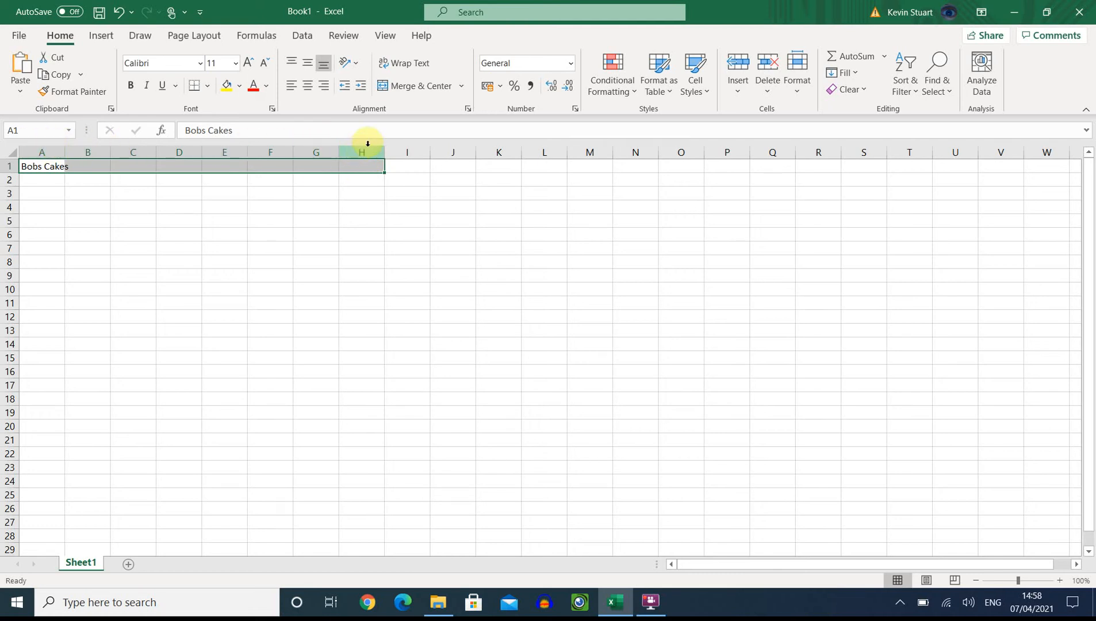
pyautogui.click(409, 87)
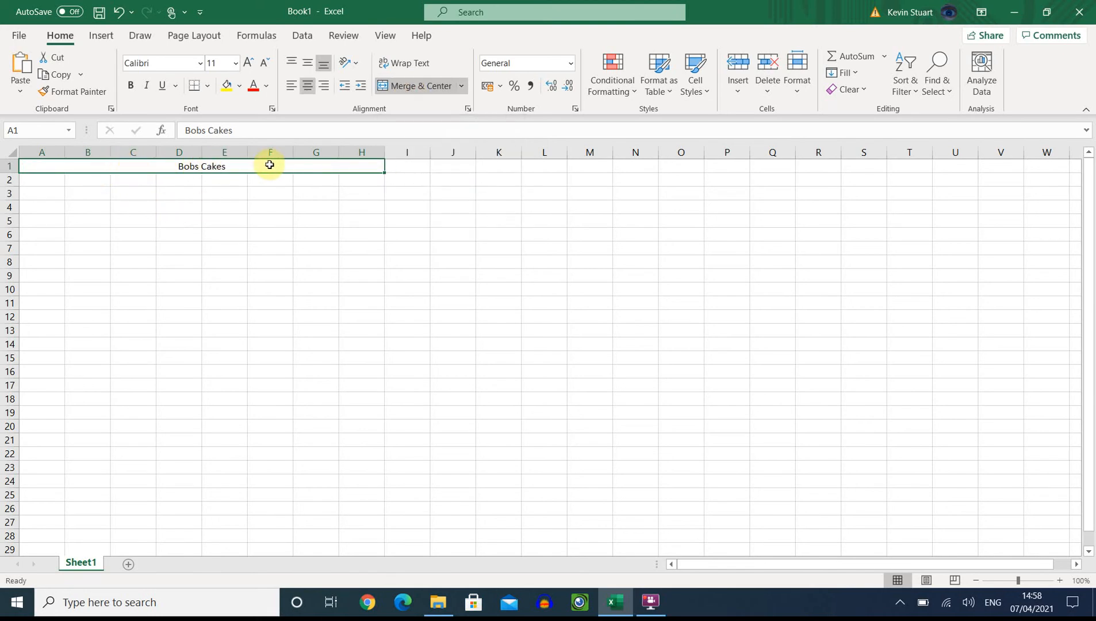
# Step: Set the "Bobs Cakes" title text to the Abadi font at size 16
pyautogui.doubleClick(194, 165)
pyautogui.moveTo(225, 167); pyautogui.dragTo(179, 166)
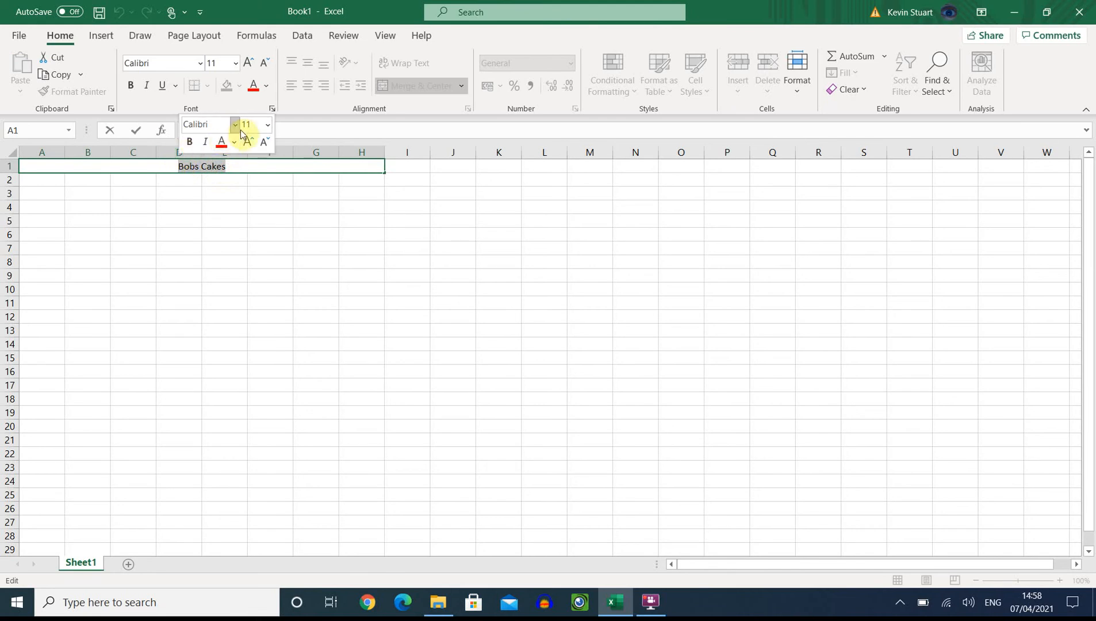
pyautogui.click(234, 127)
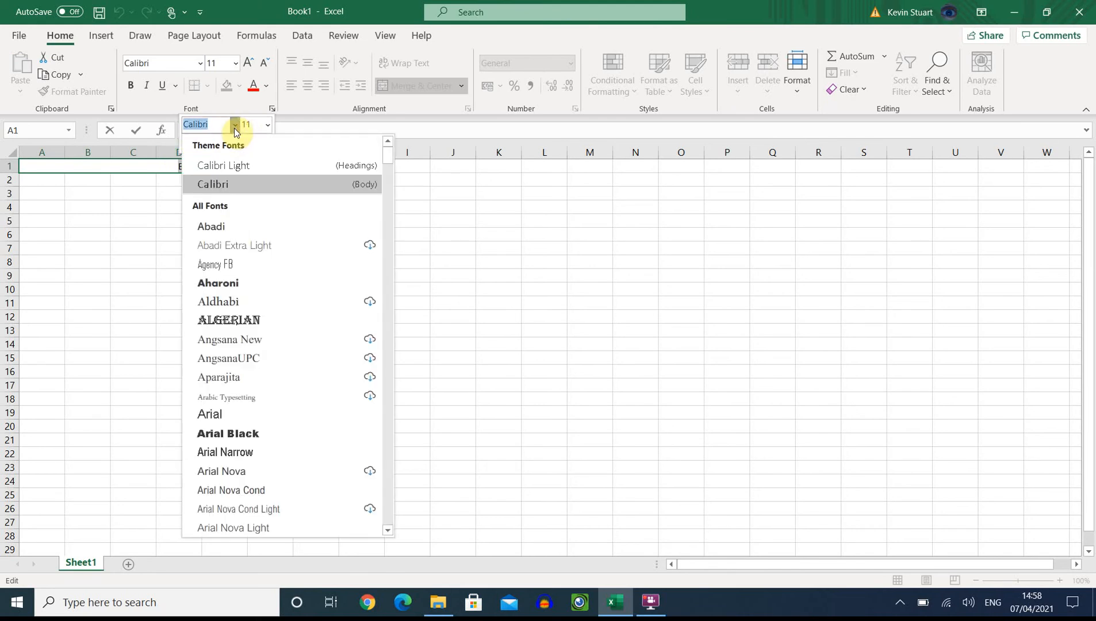
pyautogui.click(226, 231)
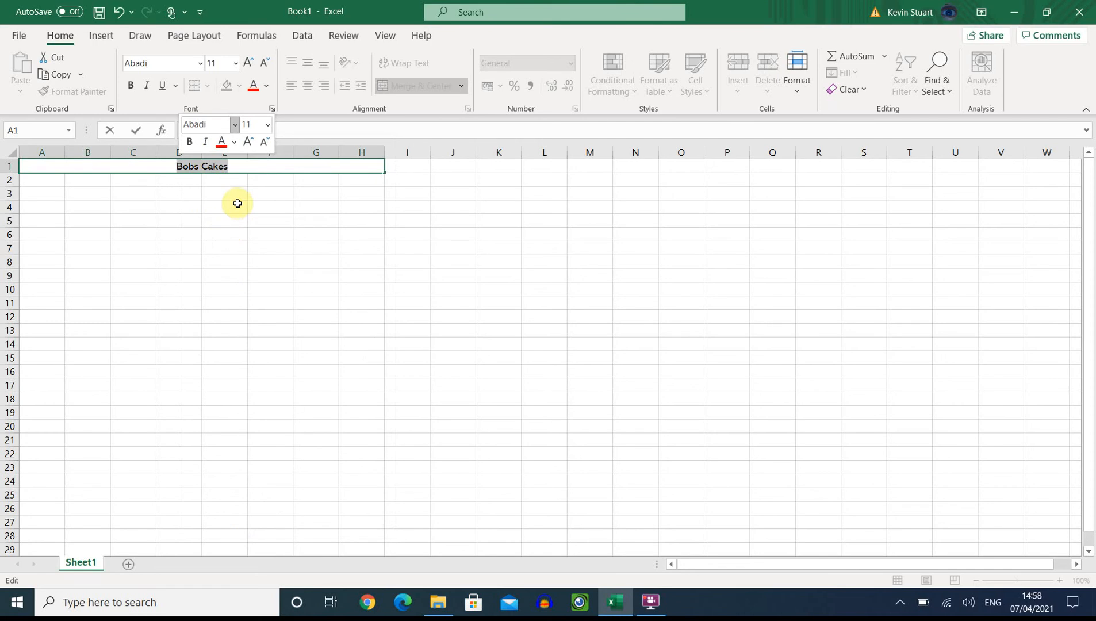
pyautogui.click(267, 126)
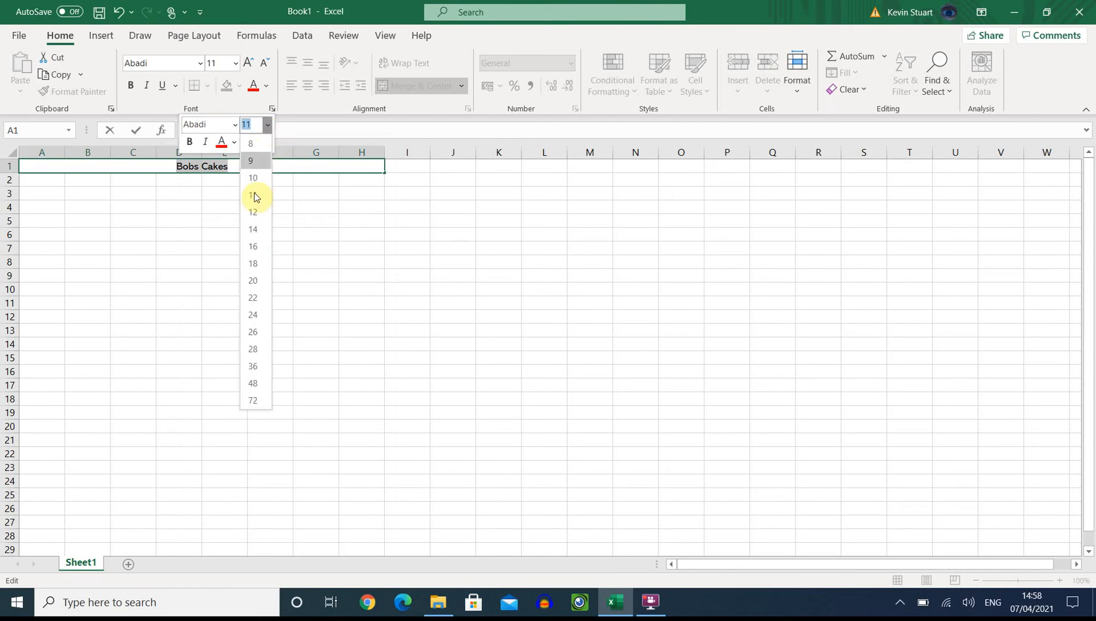
pyautogui.click(253, 246)
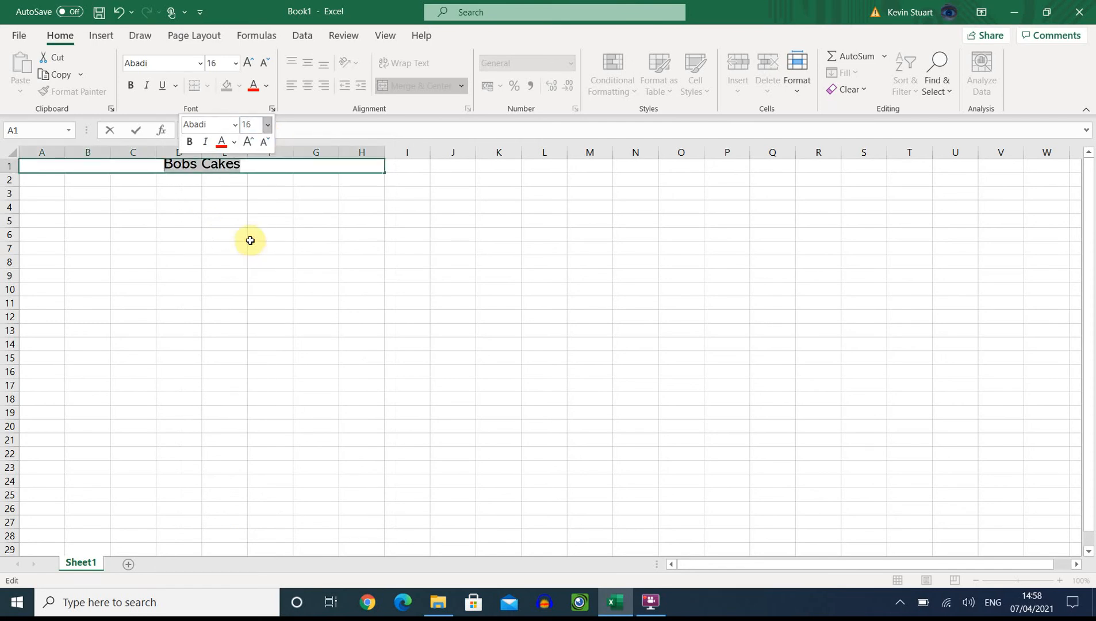
# Step: Color the title text red and finish editing the cell
pyautogui.click(235, 142)
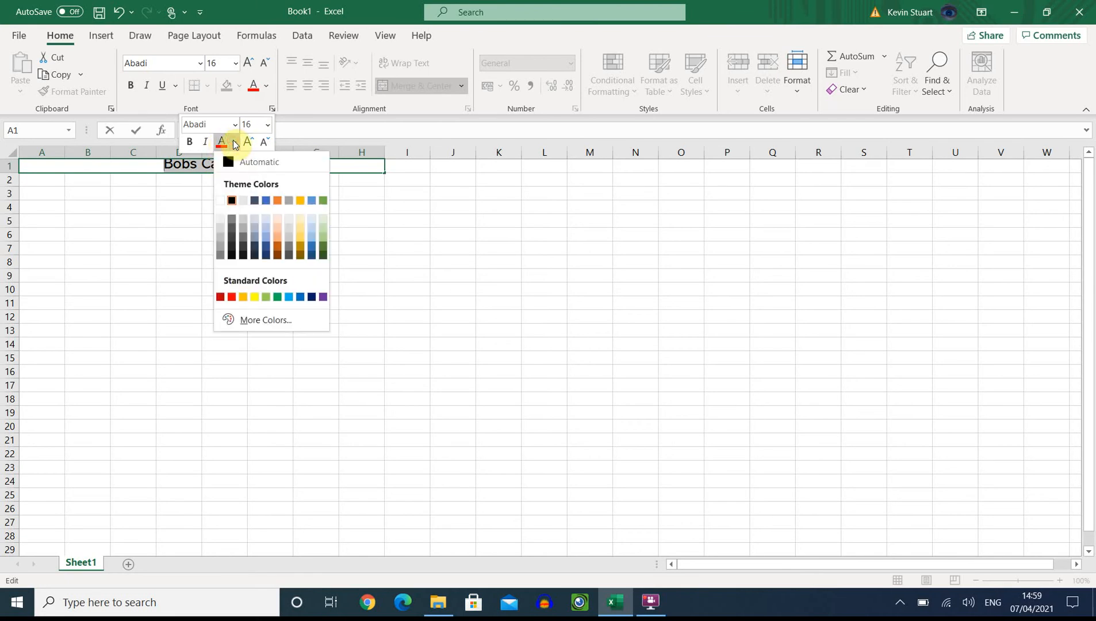
pyautogui.click(235, 143)
pyautogui.click(222, 142)
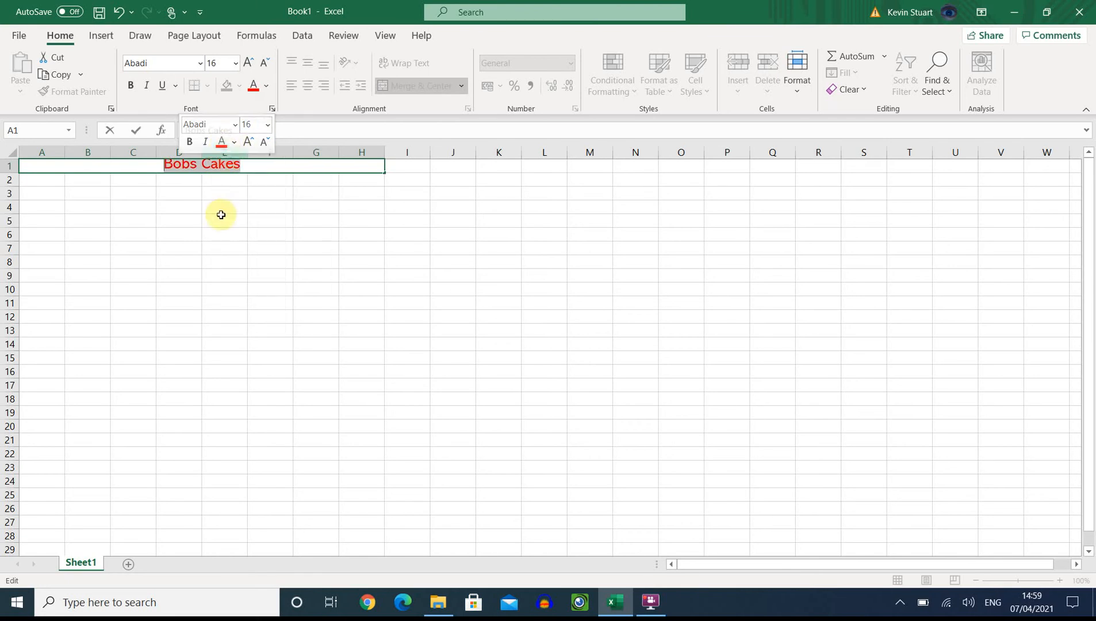
pyautogui.click(216, 223)
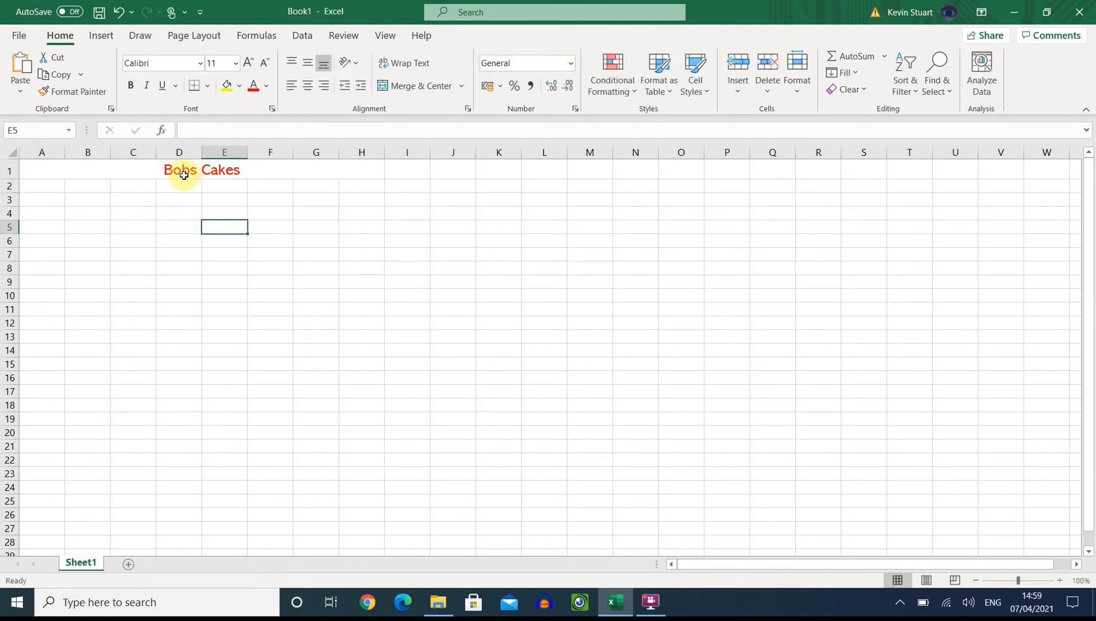
# Step: Enter the column headings "Income" in A3 and "How much" in B3
pyautogui.click(52, 199)
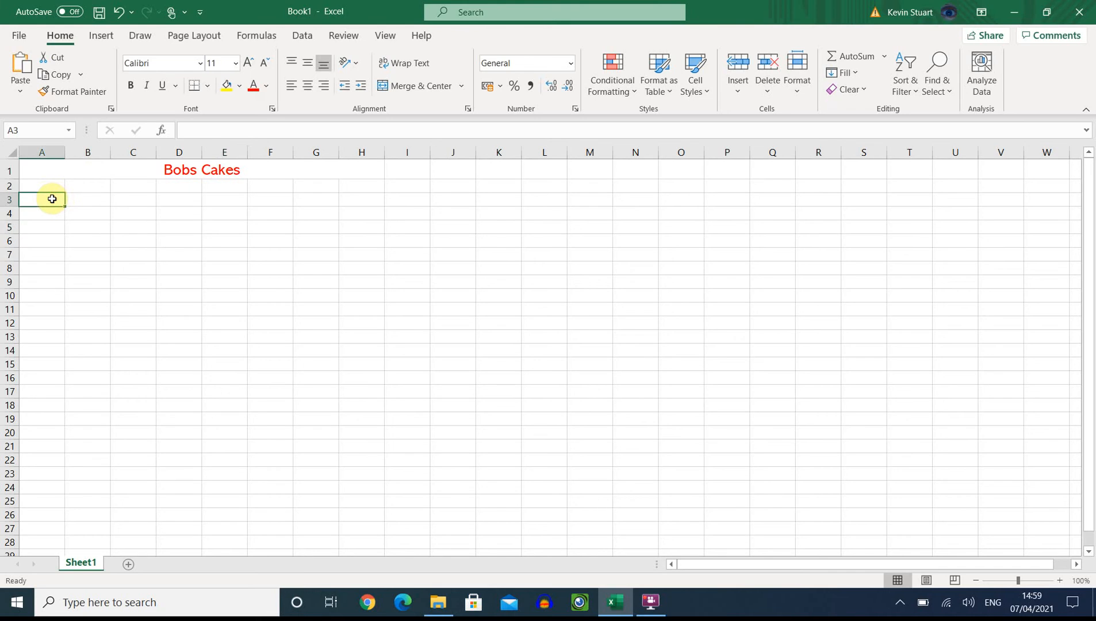
pyautogui.write('Income')
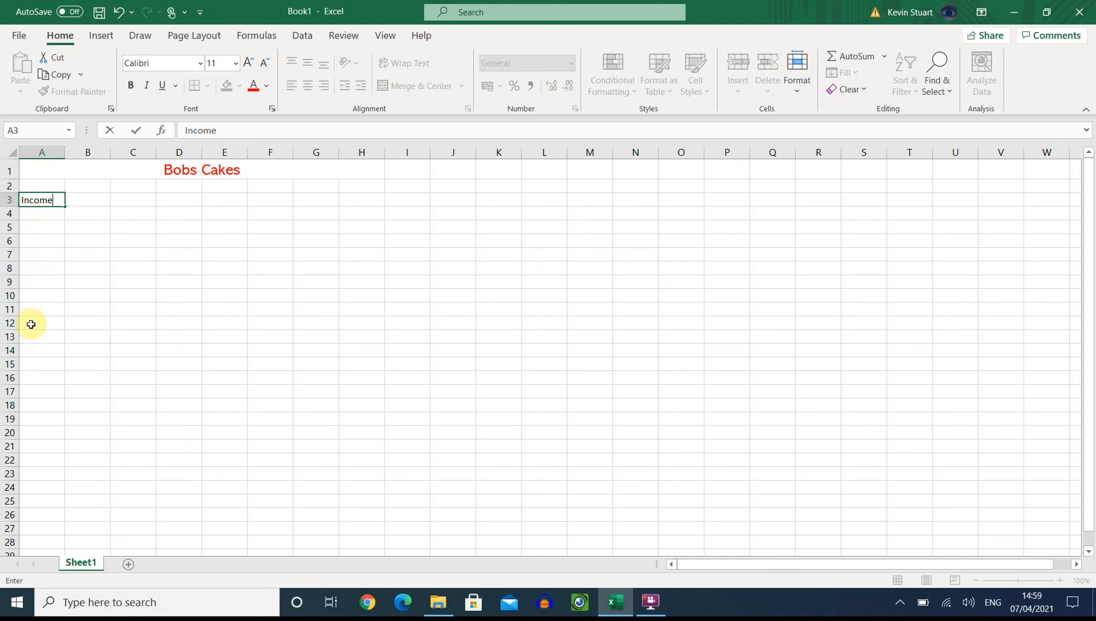
pyautogui.click(84, 203)
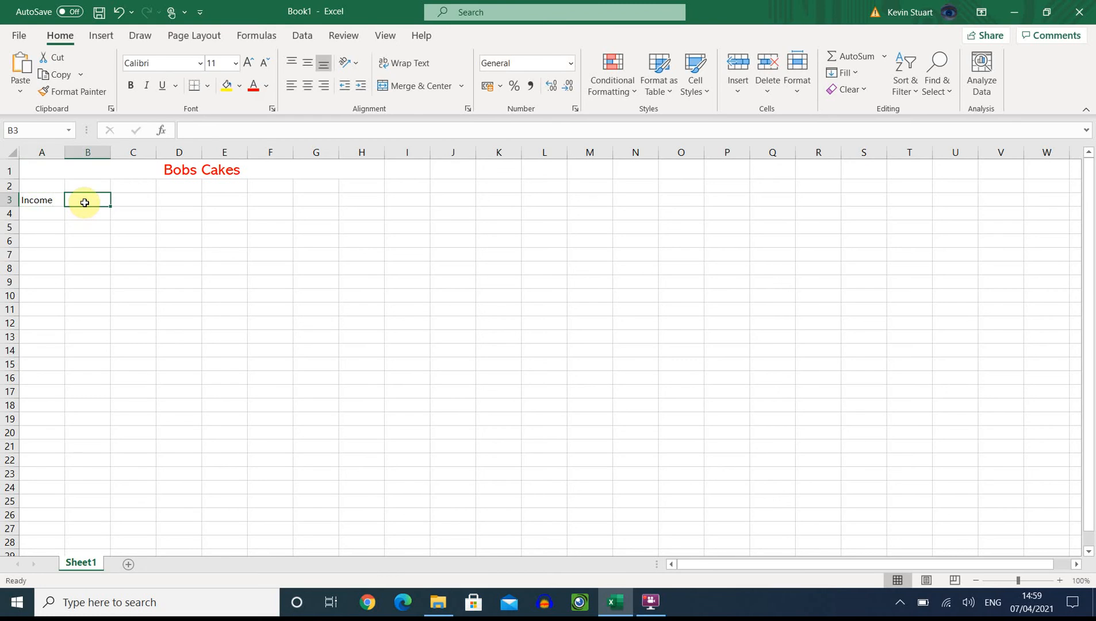
pyautogui.write('How much')
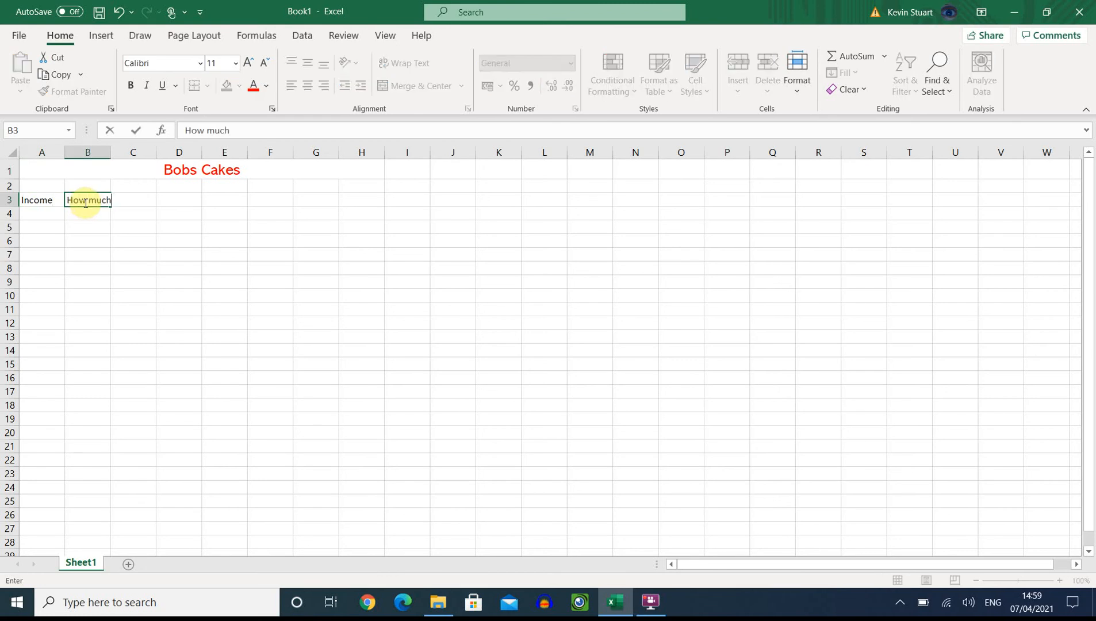
pyautogui.click(107, 224)
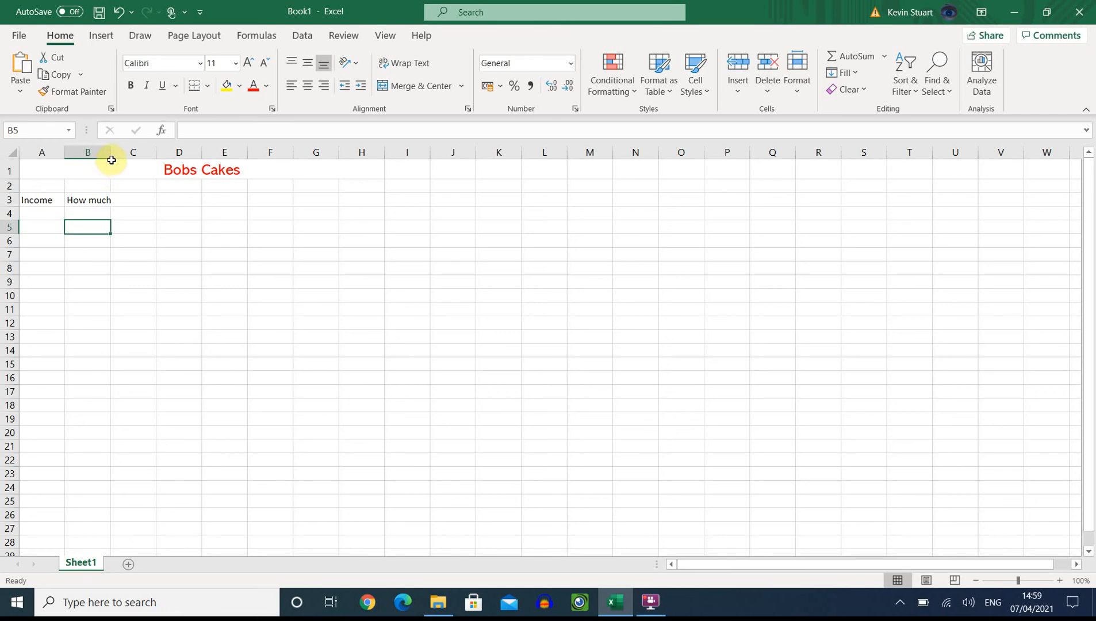
# Step: Widen column B slightly so that the "How much" heading fits inside it
pyautogui.moveTo(111, 156); pyautogui.dragTo(110, 156)
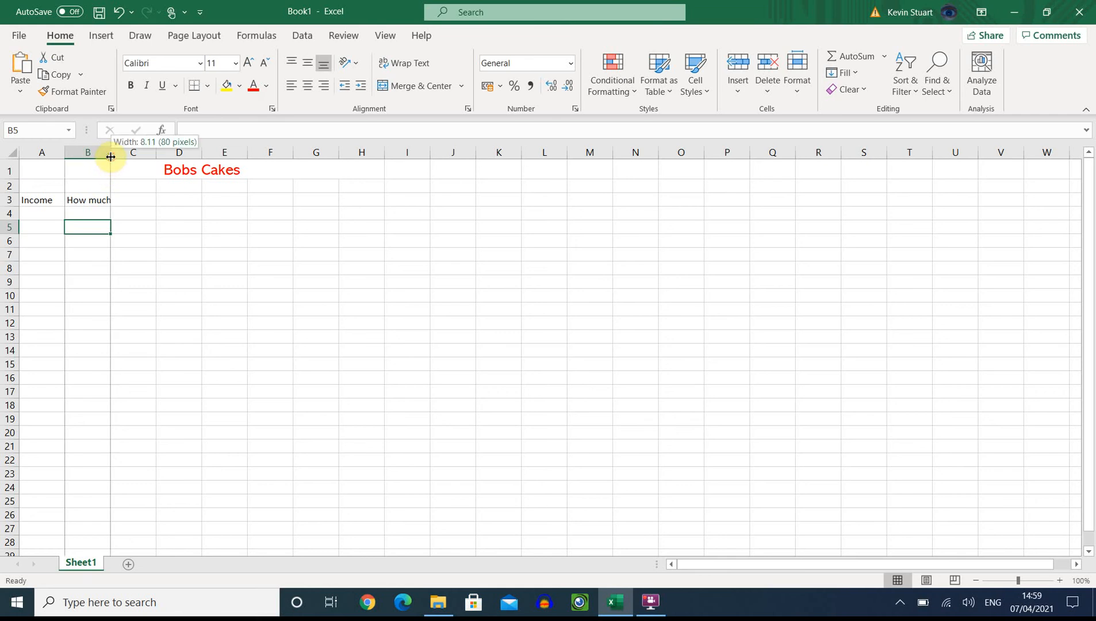
pyautogui.moveTo(110, 156)
pyautogui.mouseDown()
pyautogui.moveTo(120, 157)
pyautogui.moveTo(97, 155)
pyautogui.moveTo(117, 158)
pyautogui.mouseUp()
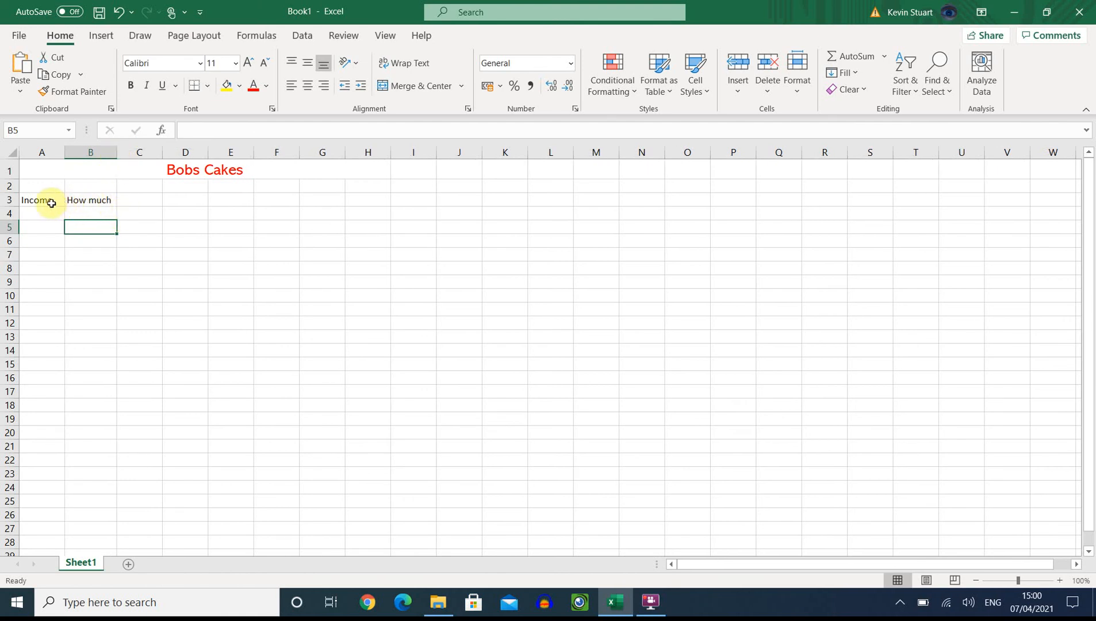
# Step: Enter "Sold 4 cakes" in A5 and widen column A so that the text fits inside it
pyautogui.click(47, 228)
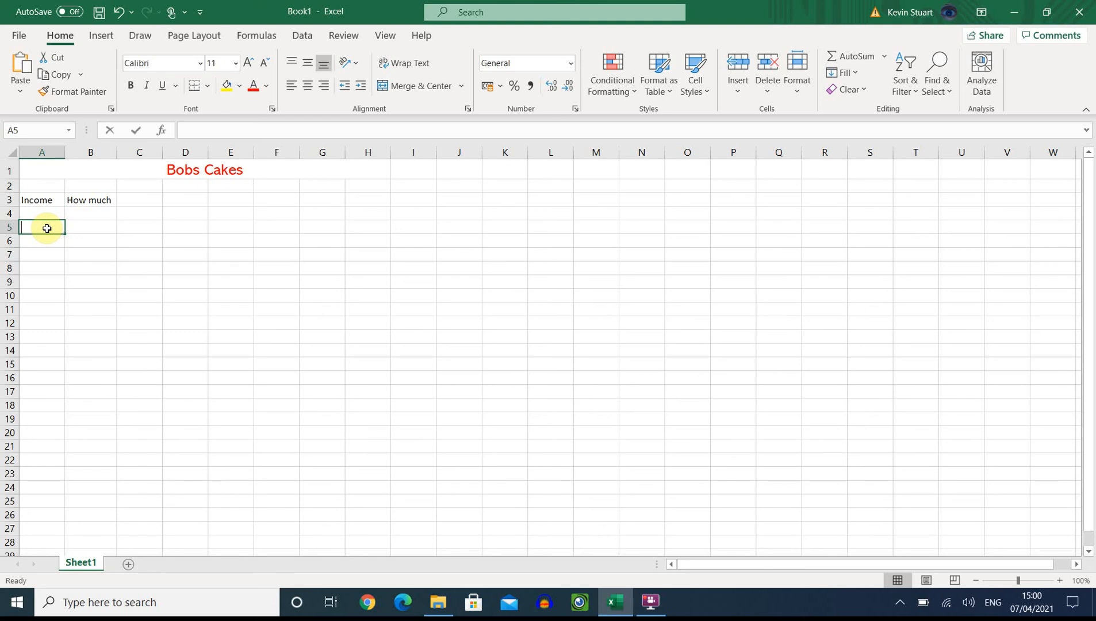
pyautogui.write('Sold 4')
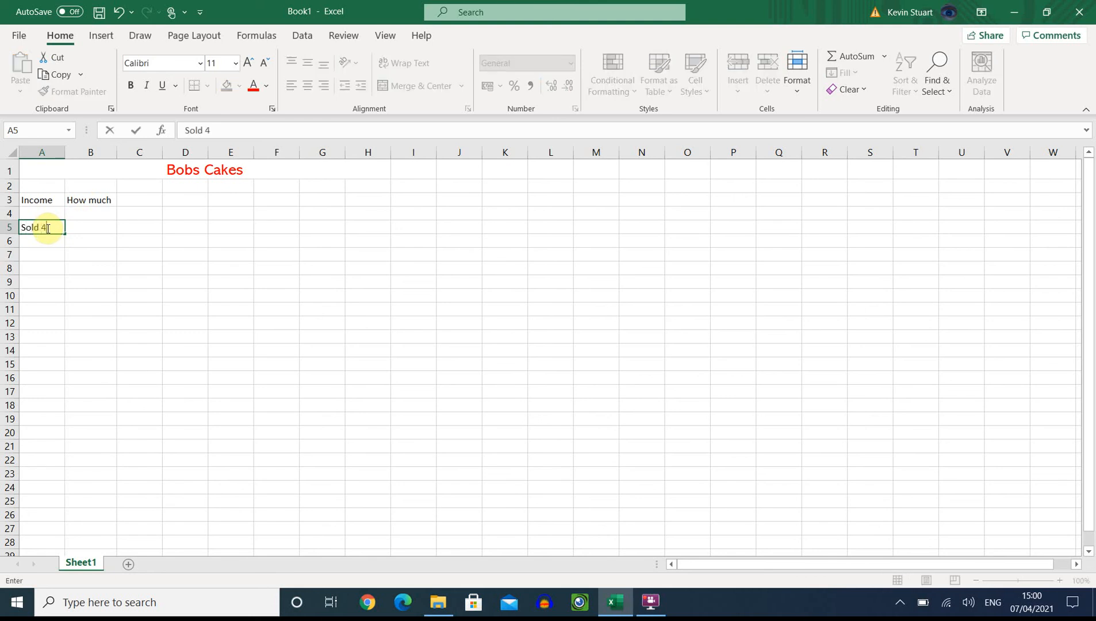
pyautogui.write(' cc')
pyautogui.write('akes')
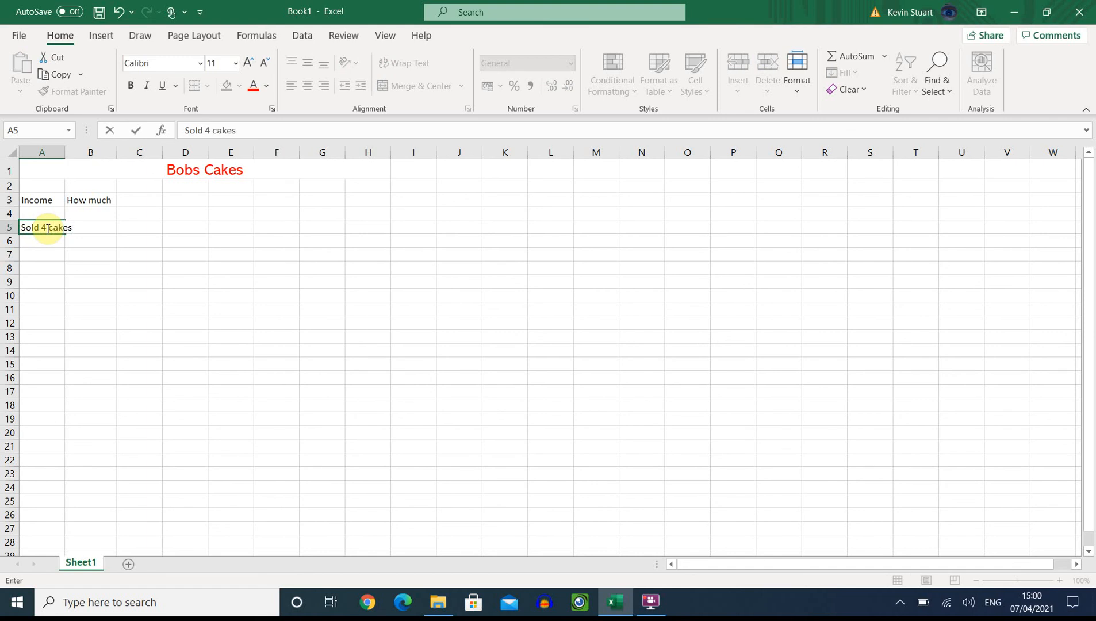
pyautogui.click(72, 253)
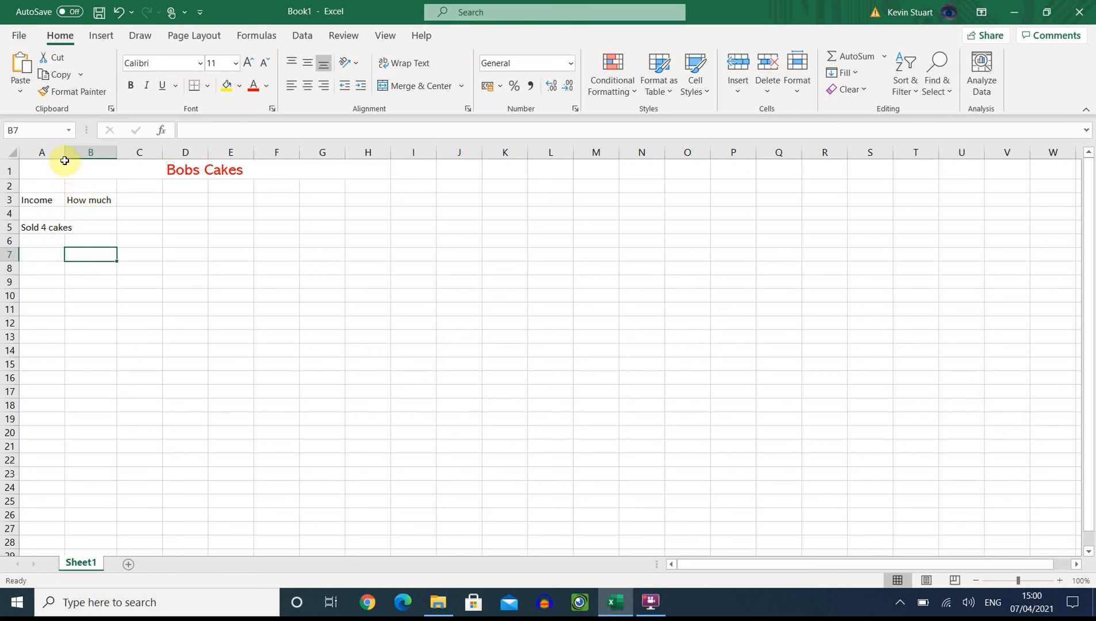
pyautogui.moveTo(64, 152); pyautogui.dragTo(82, 153)
# Step: Enter £1 in B5 as the amount for the sold cakes
pyautogui.click(96, 229)
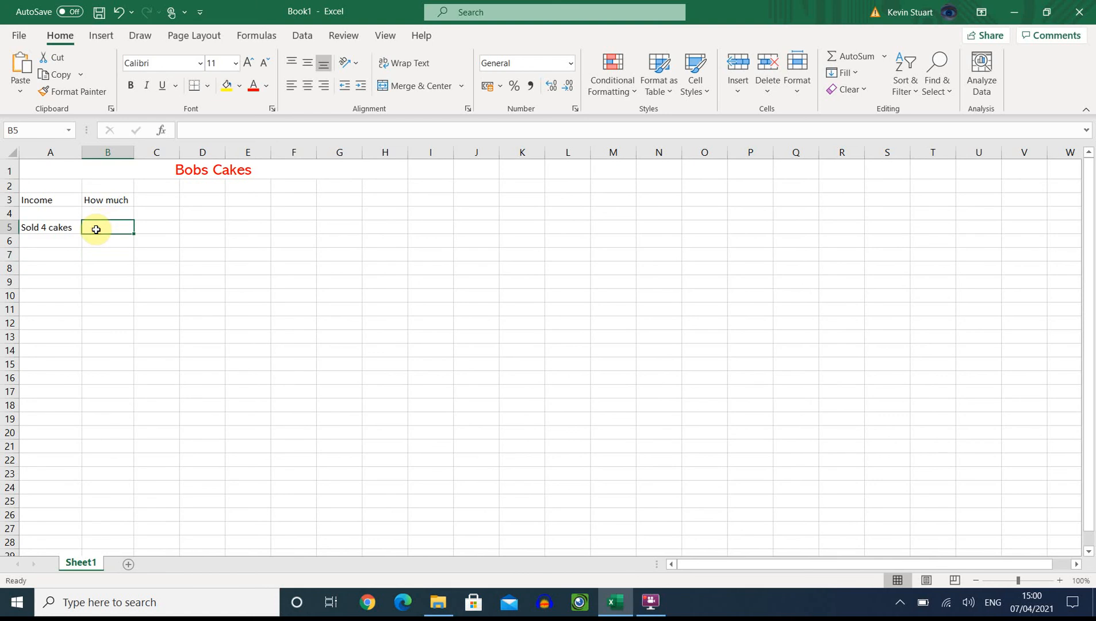
pyautogui.write('£1')
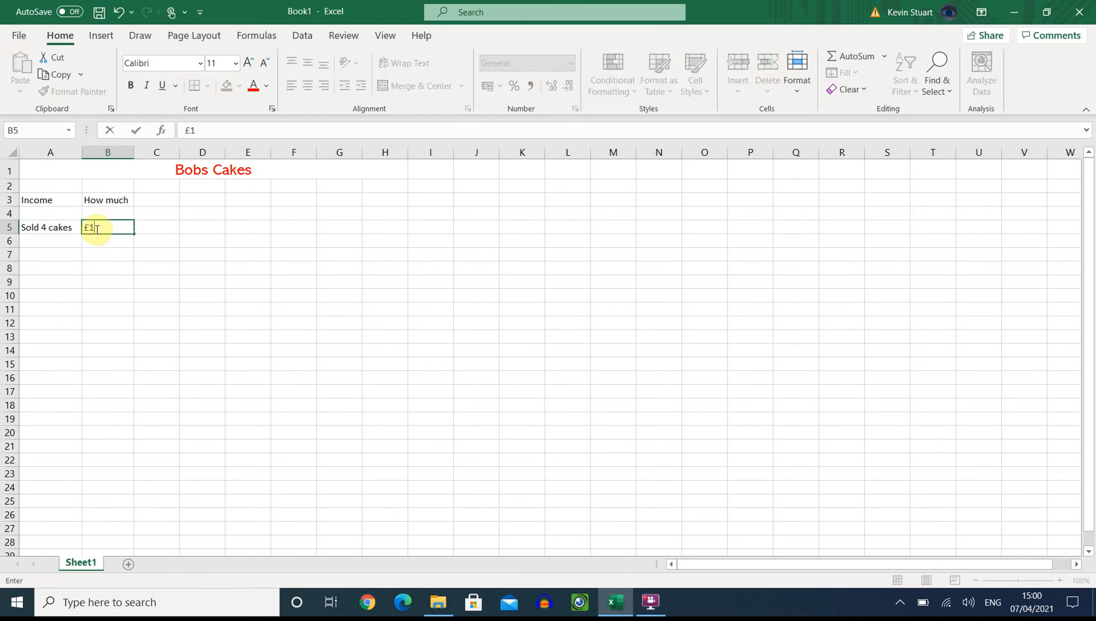
pyautogui.press('Return')
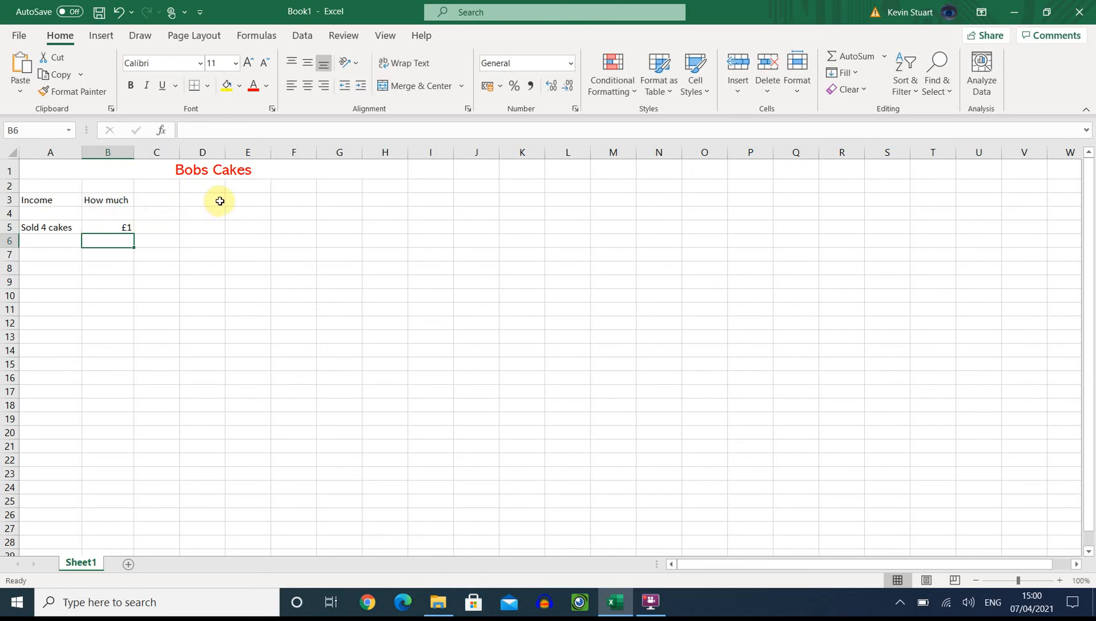
# Step: Enter the heading "Outgoings" in E3 and widen column E slightly to fit it
pyautogui.click(241, 199)
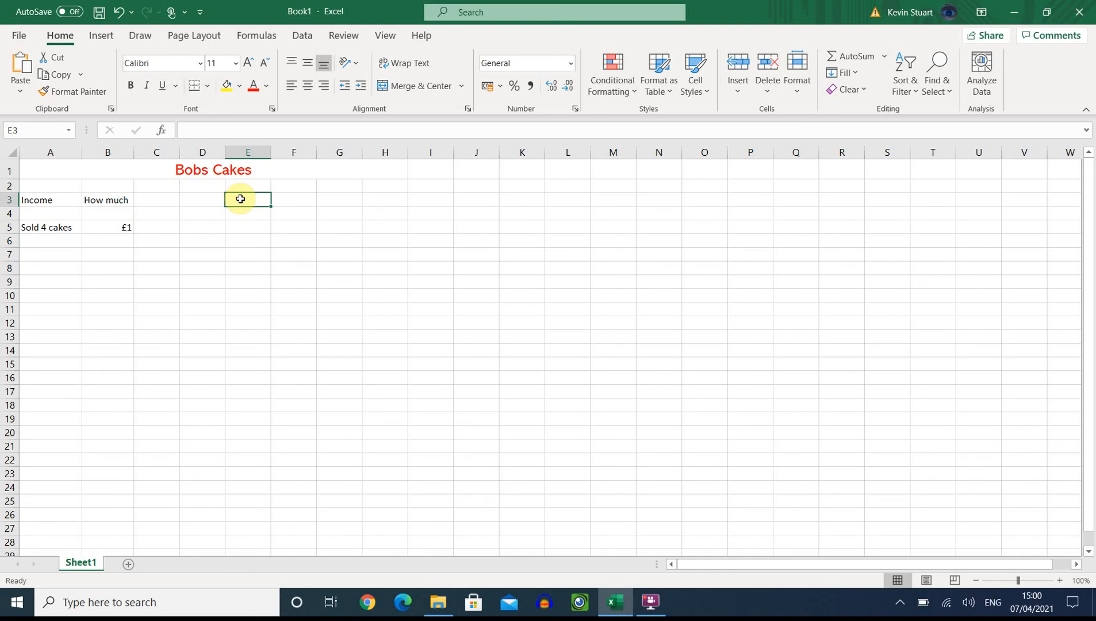
pyautogui.write('Outgoin')
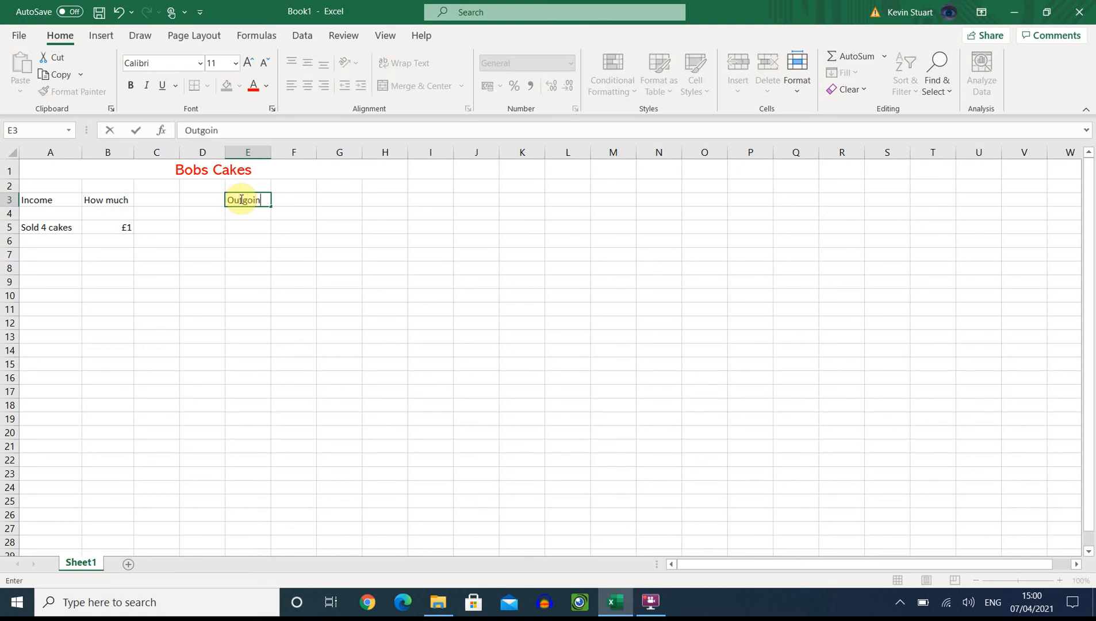
pyautogui.write('gs')
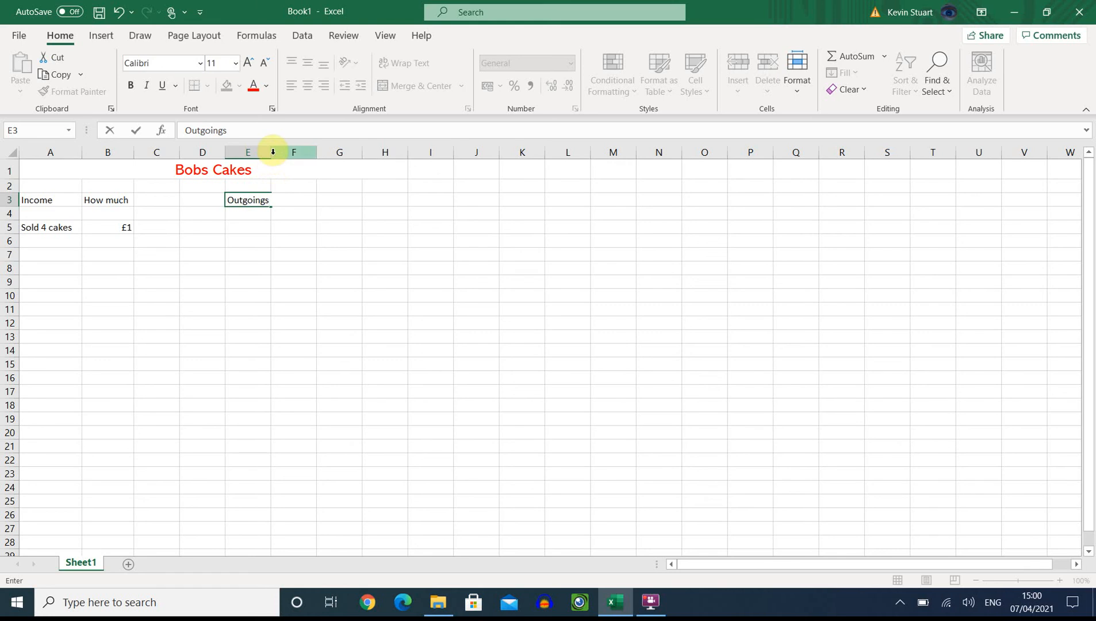
pyautogui.press('F2')
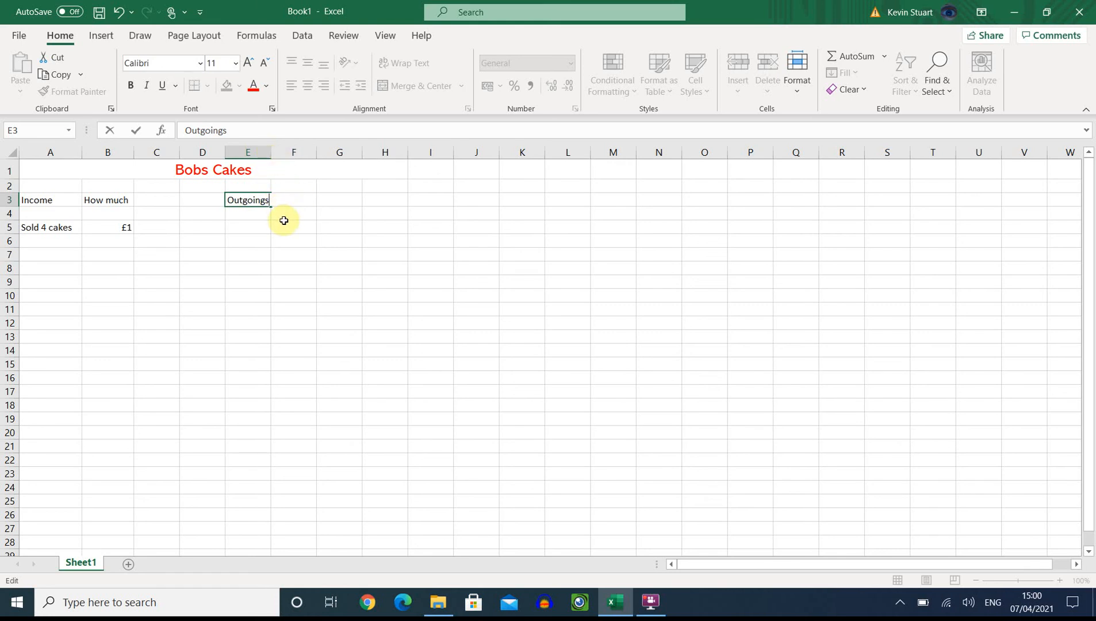
pyautogui.click(256, 230)
pyautogui.moveTo(271, 147); pyautogui.dragTo(276, 149)
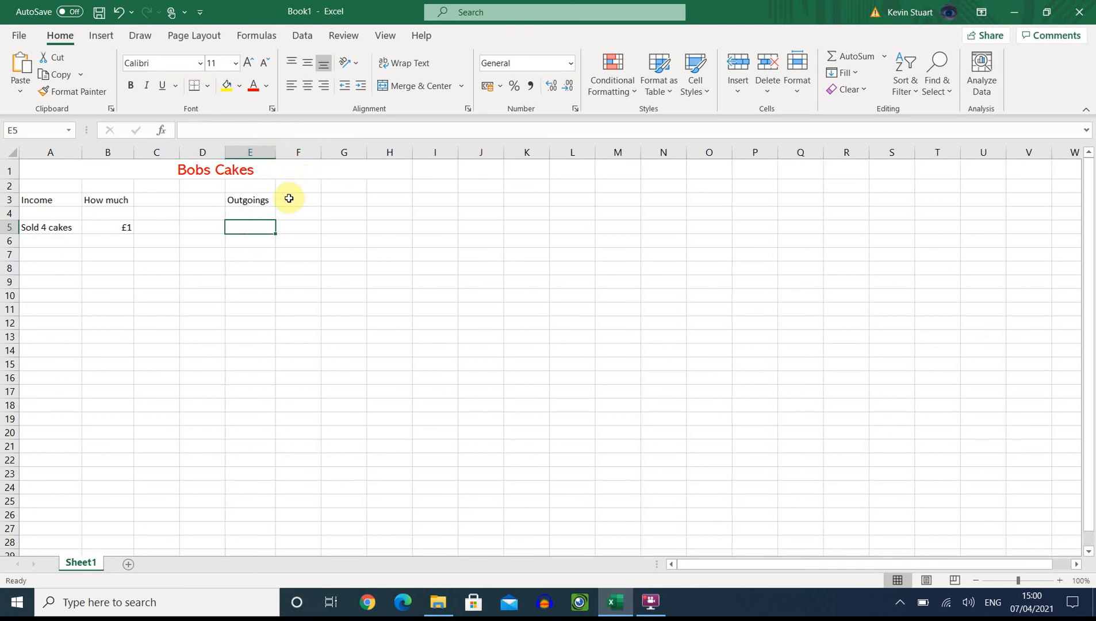
# Step: Enter the heading "How much" in F3 and widen column F slightly to fit it
pyautogui.click(289, 199)
pyautogui.write('How much')
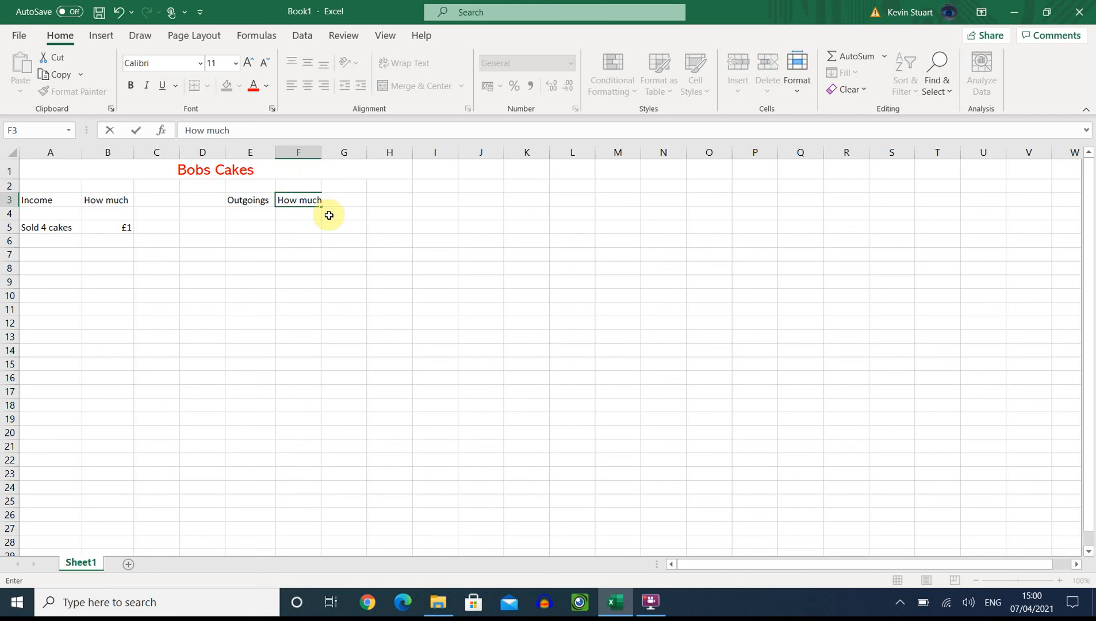
pyautogui.click(325, 242)
pyautogui.moveTo(321, 152); pyautogui.dragTo(322, 152)
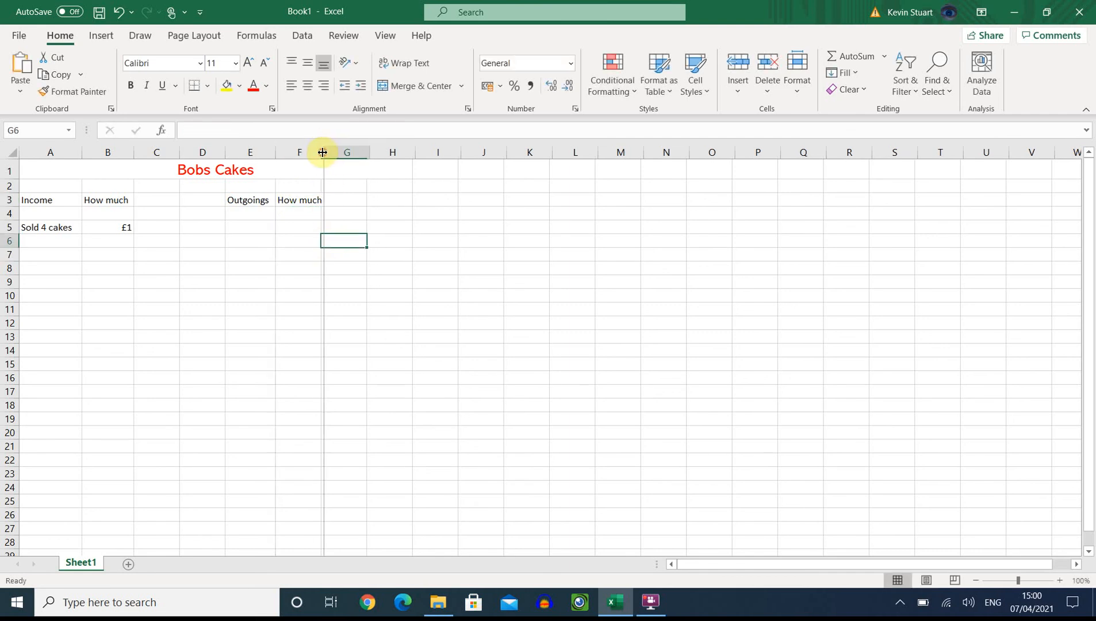
pyautogui.click(299, 267)
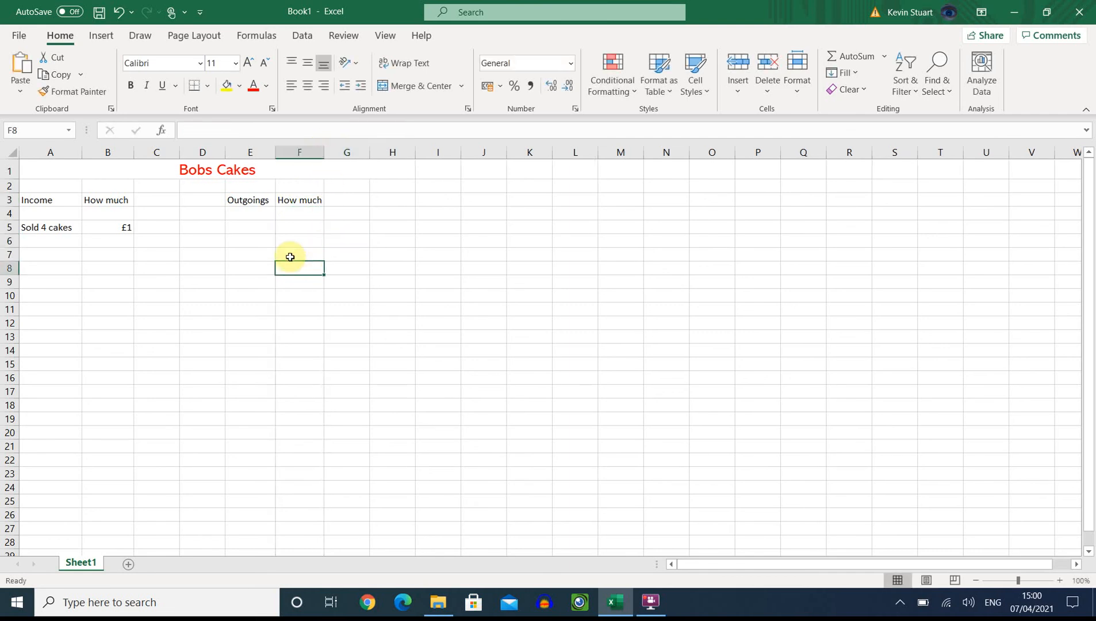
# Step: Record the outgoing "Sugar" in E5 with an amount of £0.50 in F5
pyautogui.click(238, 230)
pyautogui.write('Sy')
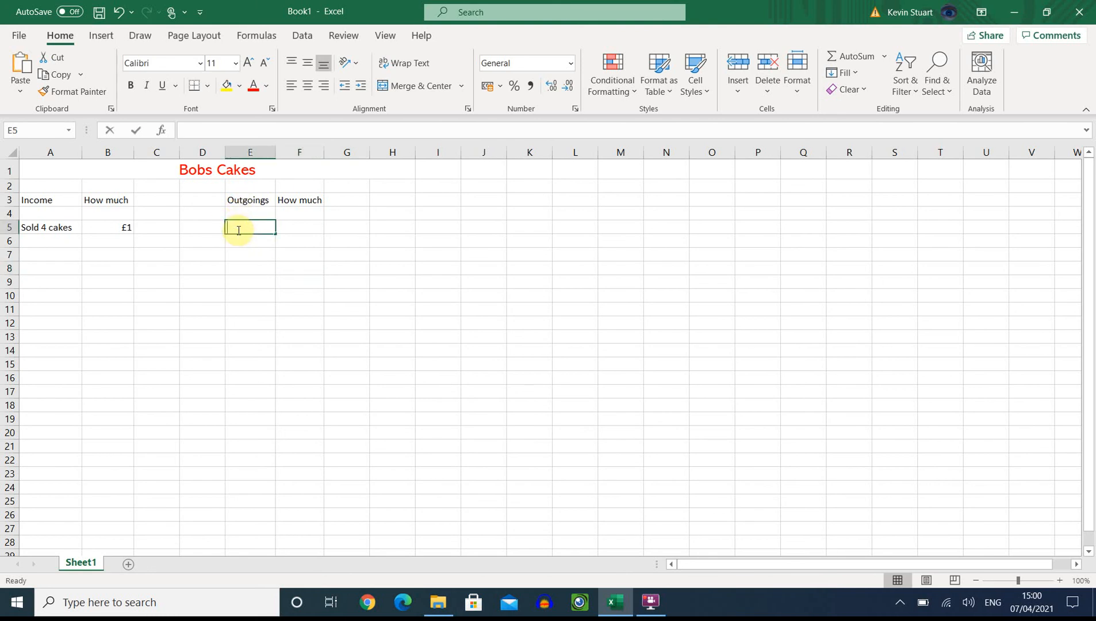
pyautogui.write('gar')
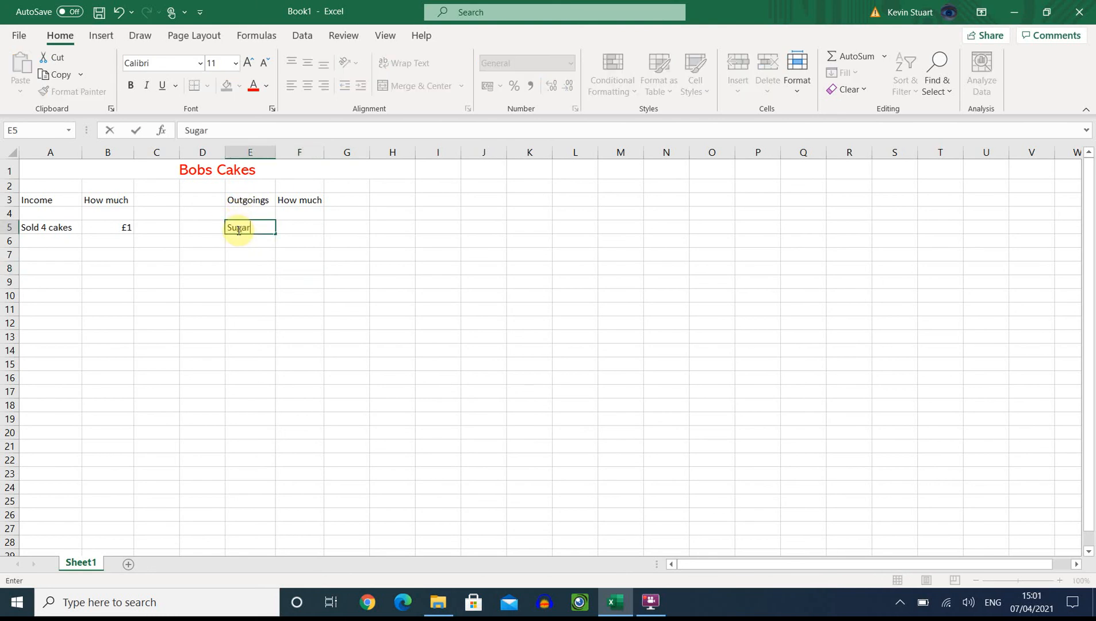
pyautogui.press('Tab')
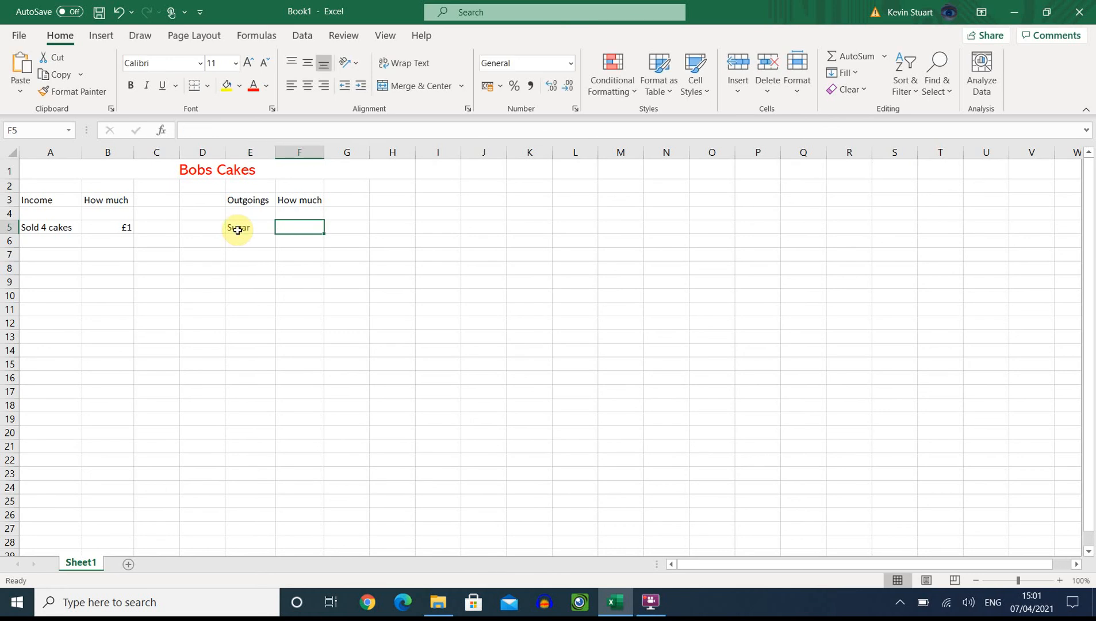
pyautogui.write('0')
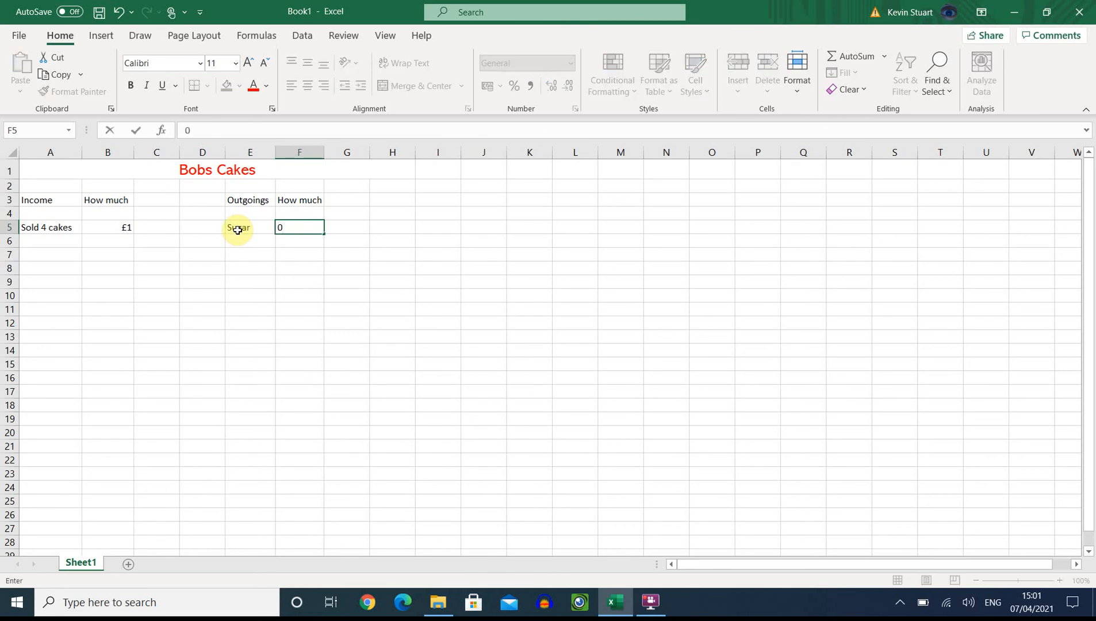
pyautogui.press('BackSpace')
pyautogui.write('£0.50')
pyautogui.click(233, 258)
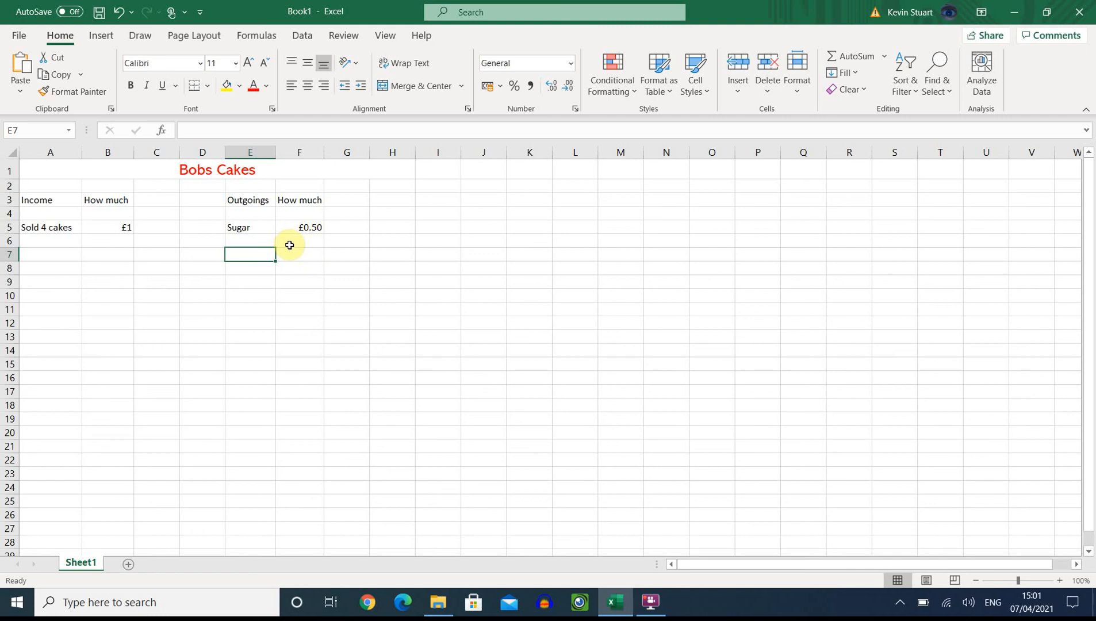
pyautogui.click(48, 239)
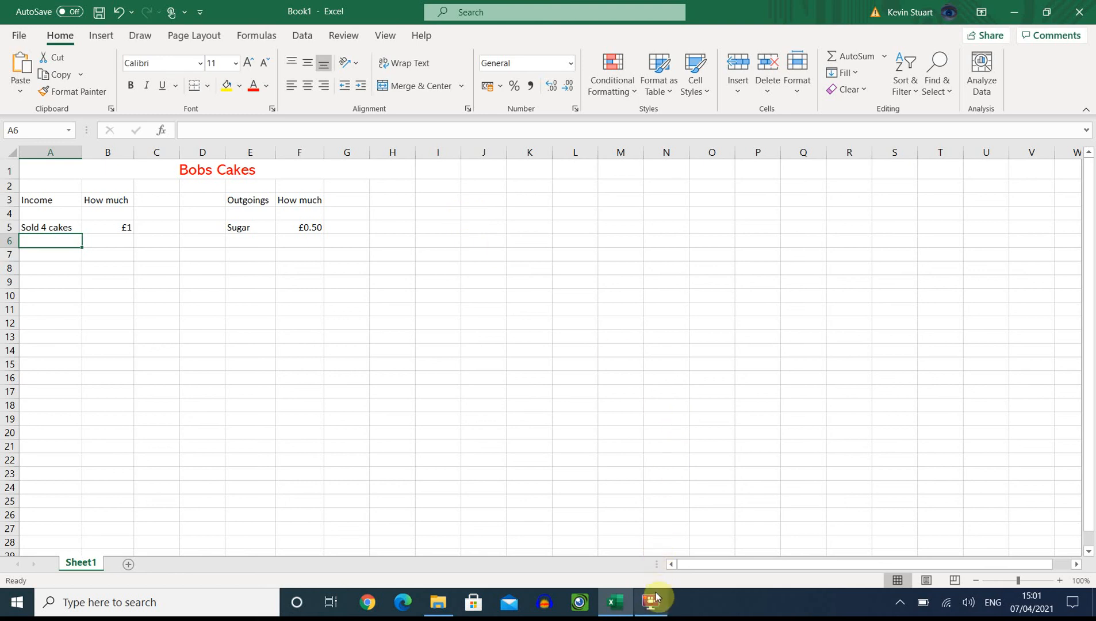
pyautogui.click(641, 543)
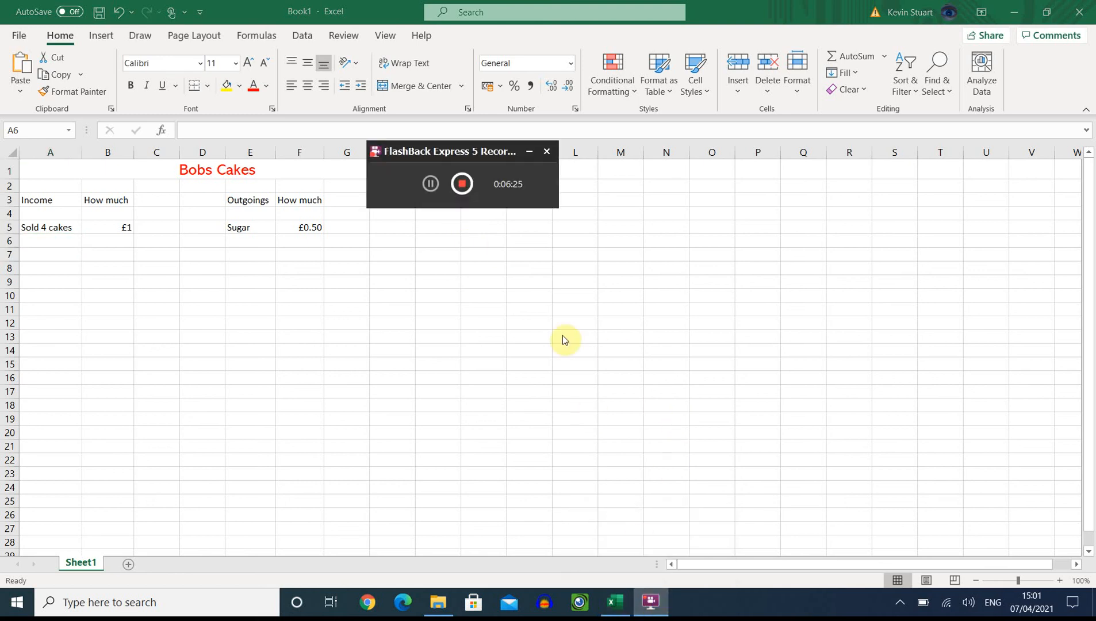